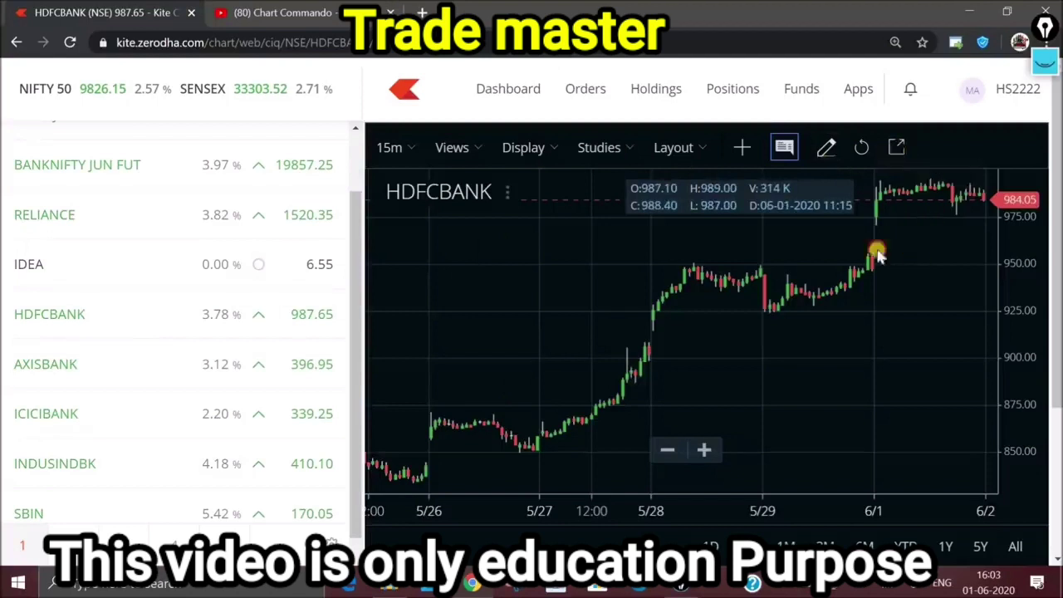
Step: Open the HDFCBANK chart in its own browser tab and examine its 15-minute Darvas boxes from 1 June back to mid-May
click(895, 147)
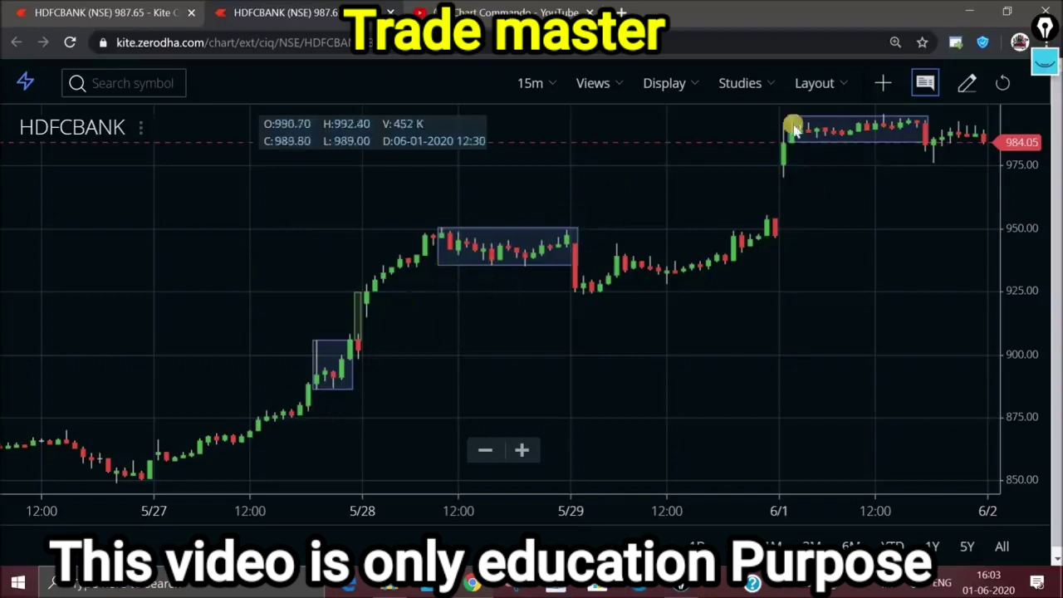
scroll(831, 268, up, 4)
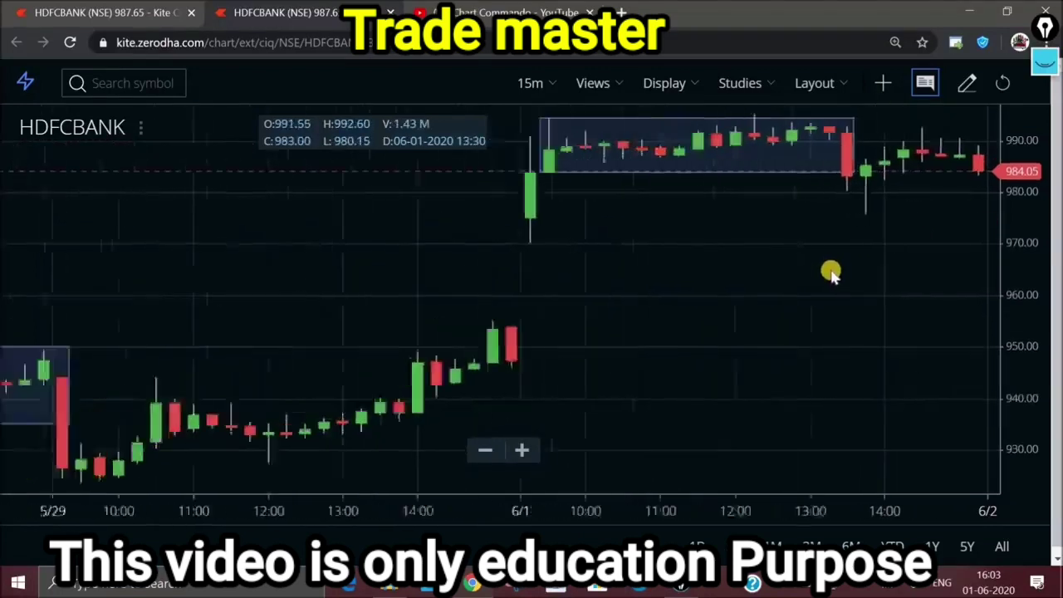
scroll(830, 274, down, 3)
drag(341, 344, 662, 317)
drag(341, 302, 693, 314)
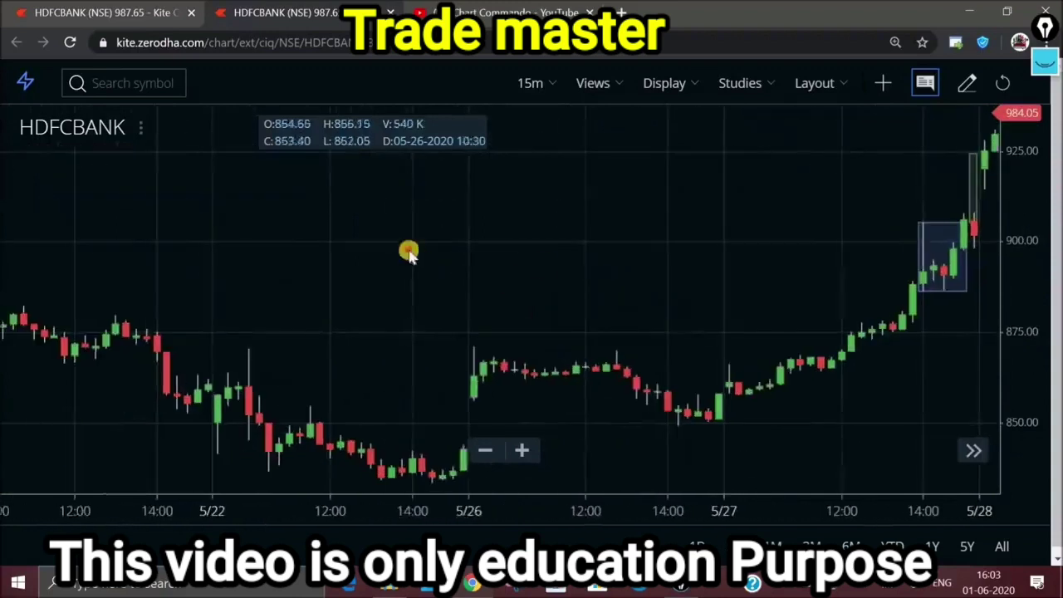
drag(408, 249, 770, 282)
drag(443, 318, 914, 337)
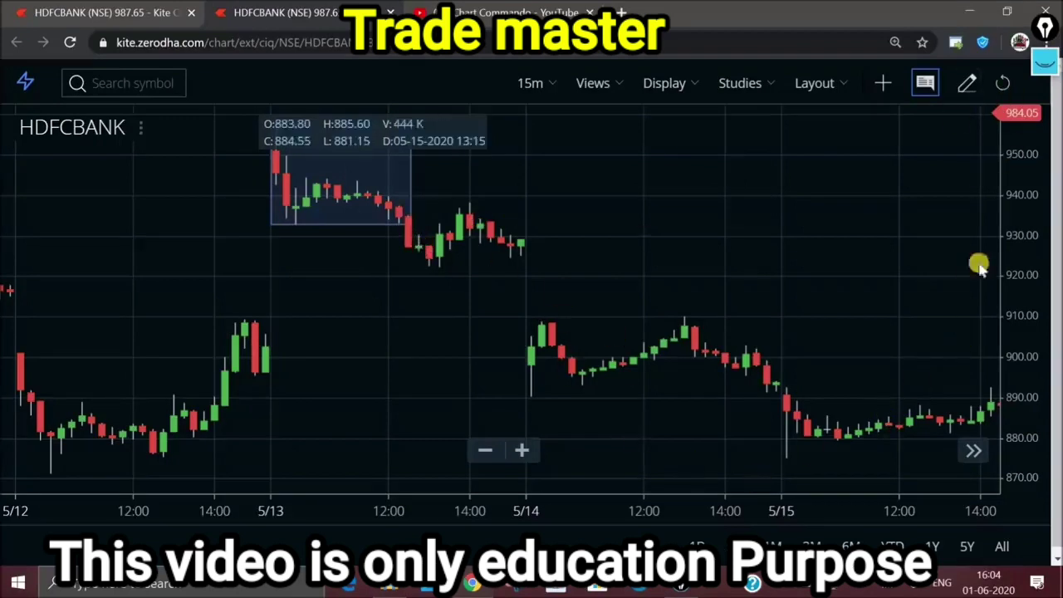
Step: Turn off the floating price information display and enable the crosshair on the HDFCBANK chart
click(912, 85)
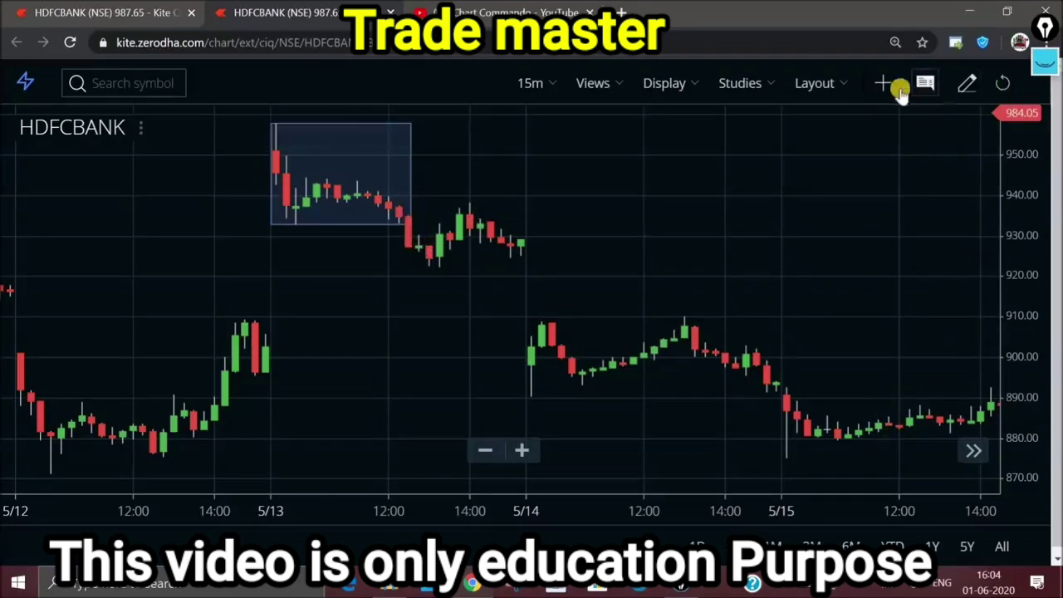
click(887, 86)
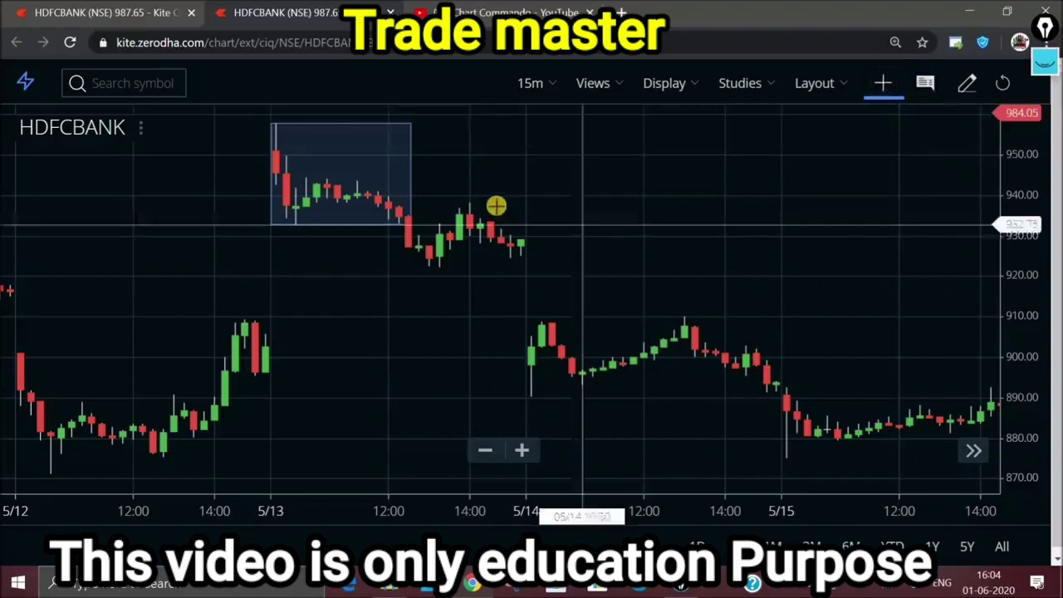
click(965, 83)
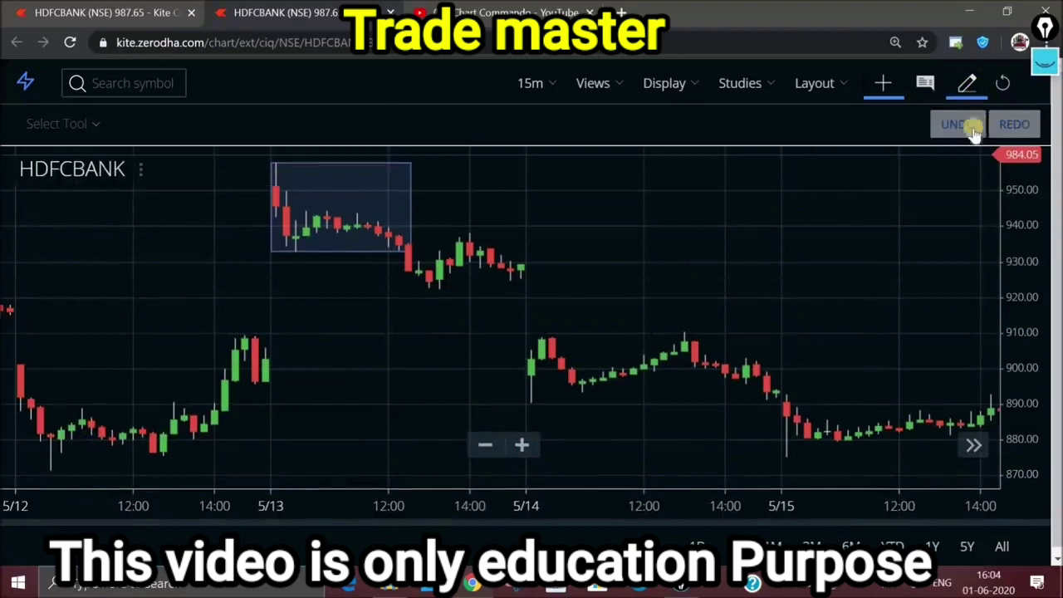
click(969, 89)
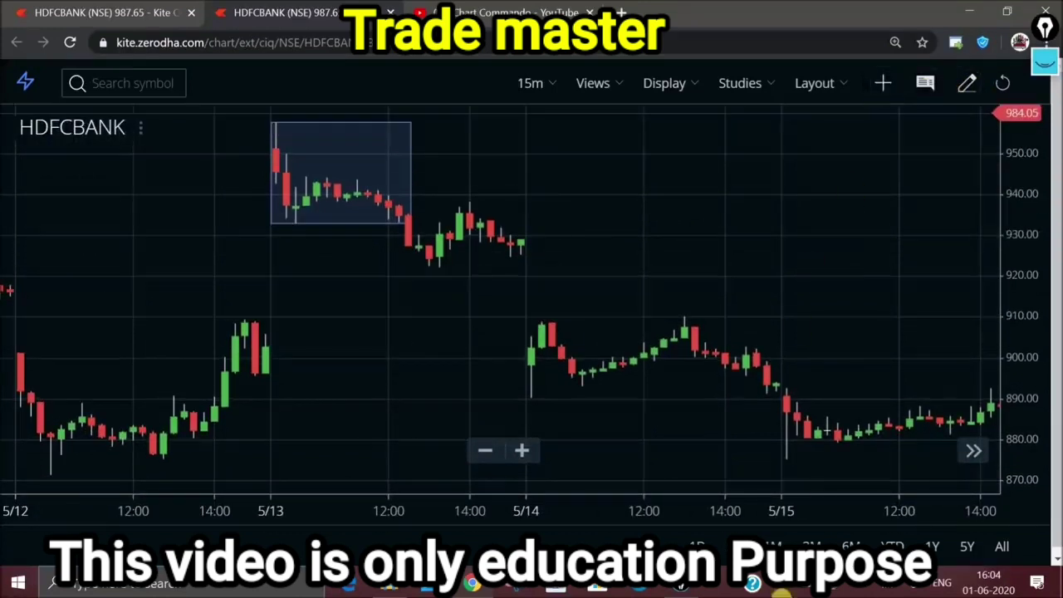
click(880, 84)
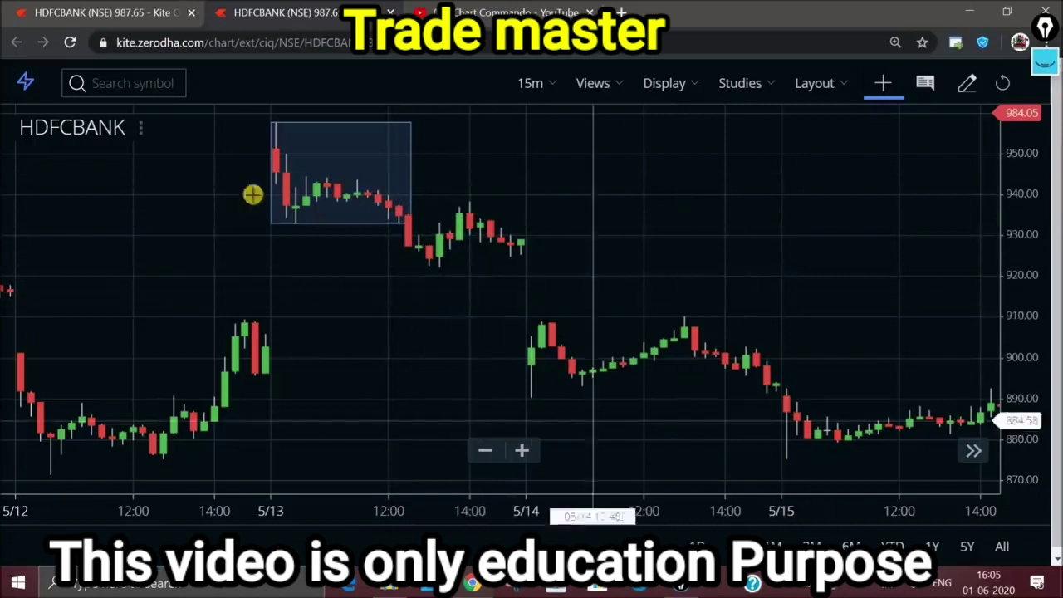
Step: Examine the 15-minute Darvas boxes from mid-May back to 30 April
scroll(674, 283, up, 3)
scroll(673, 283, down, 4)
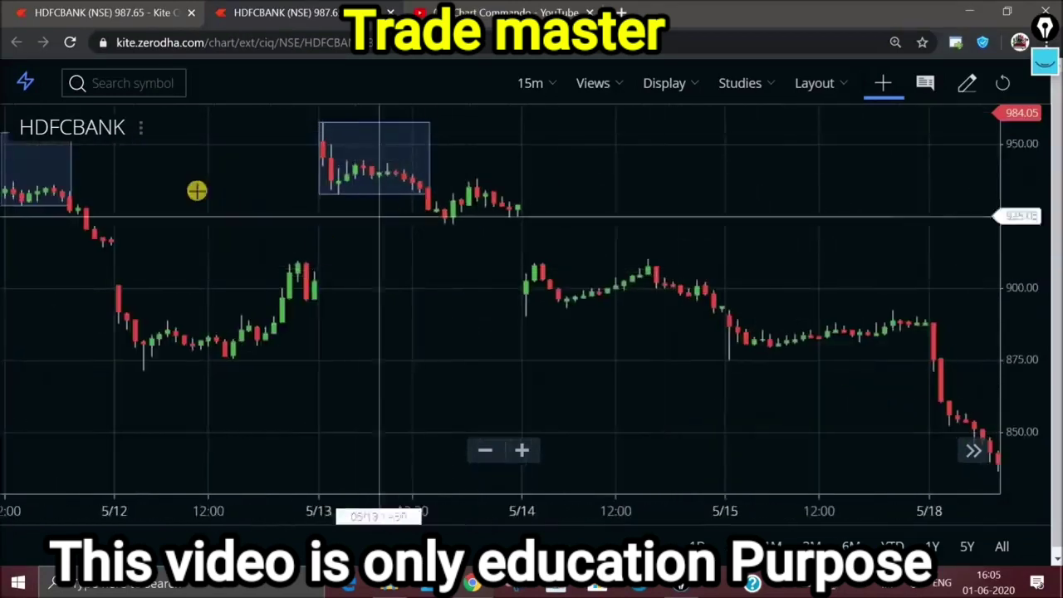
drag(197, 191, 692, 311)
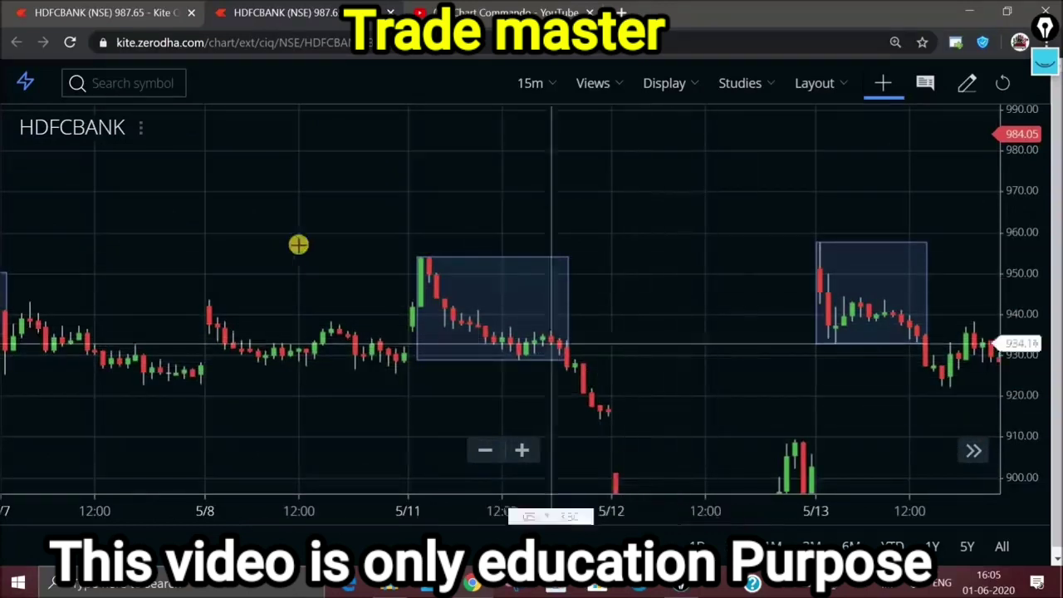
drag(298, 244, 512, 230)
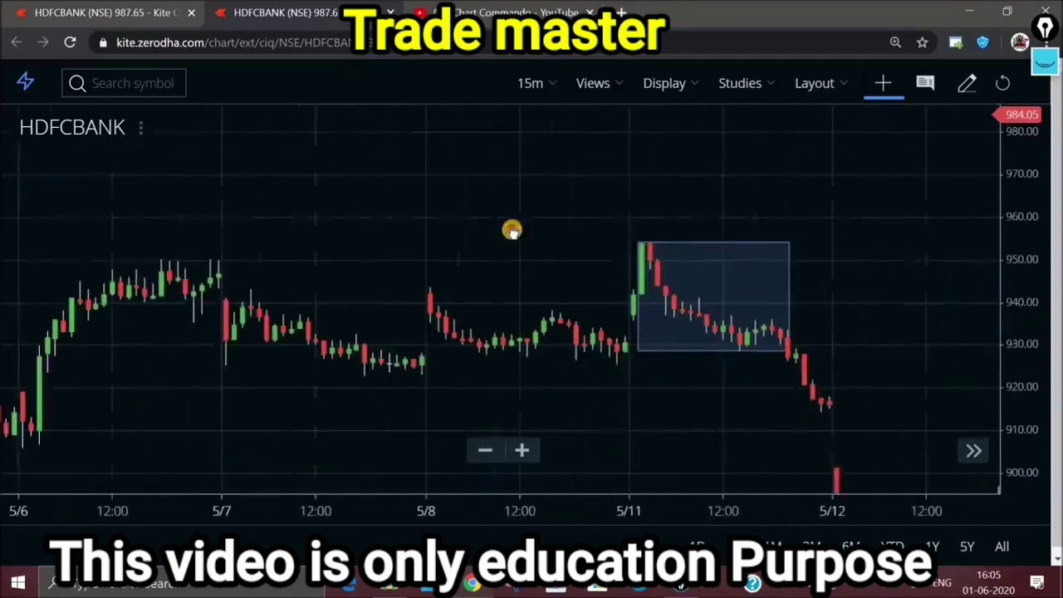
drag(302, 214, 727, 243)
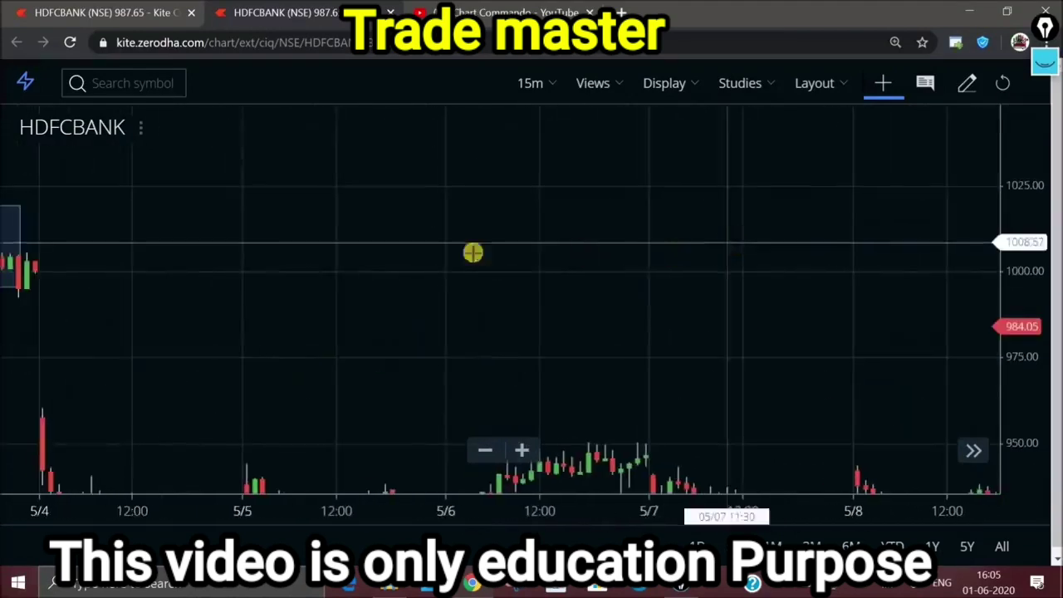
drag(472, 252, 797, 316)
Step: Switch the chart interval to 5 minutes and examine the Darvas boxes from 1 June back to 27 May
click(548, 83)
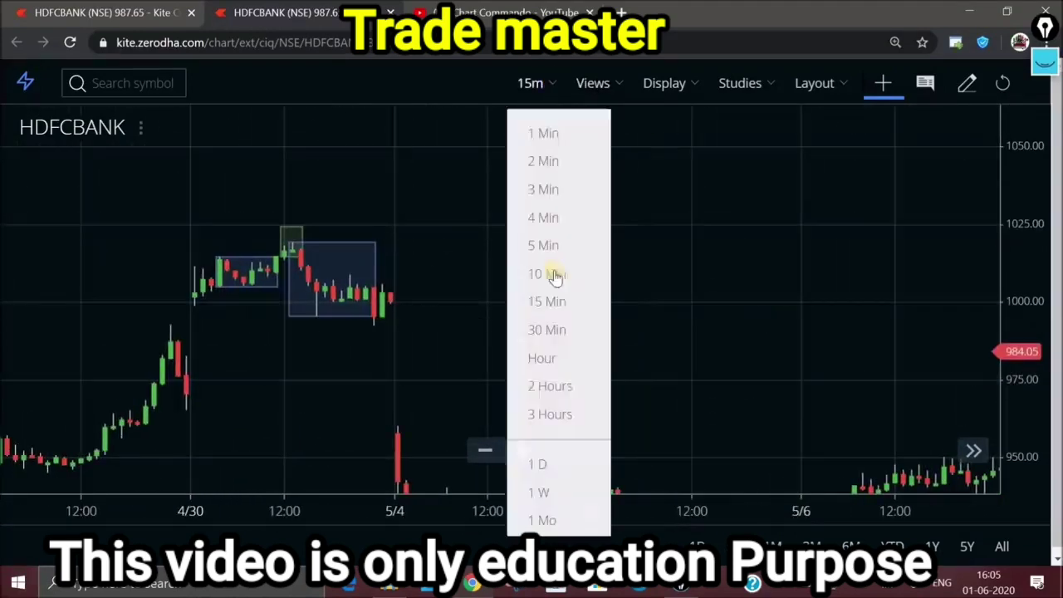
click(545, 244)
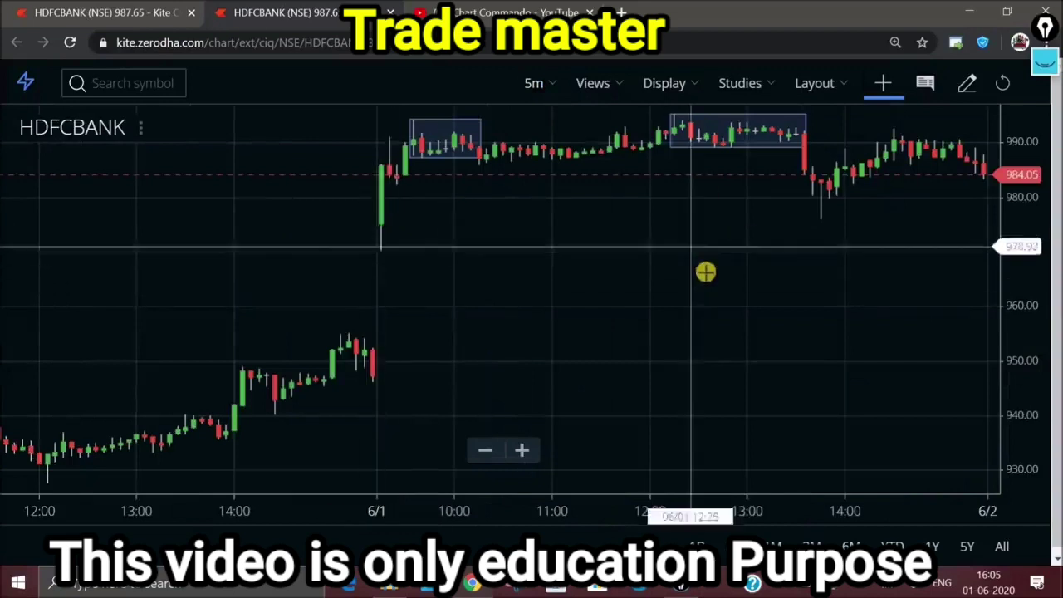
drag(683, 294, 518, 264)
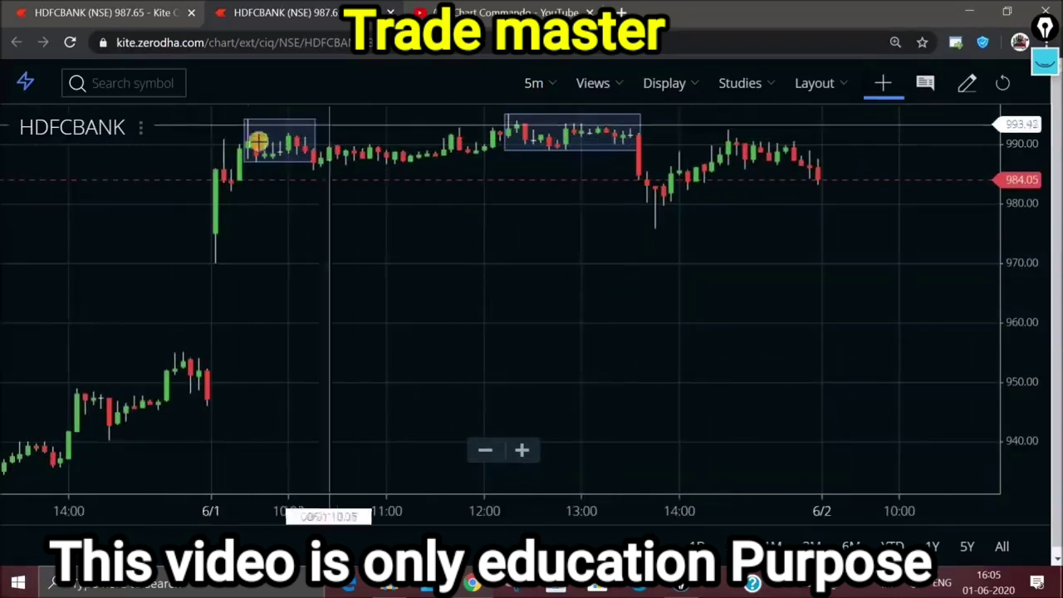
drag(401, 282, 817, 286)
drag(216, 308, 1015, 320)
drag(215, 279, 402, 313)
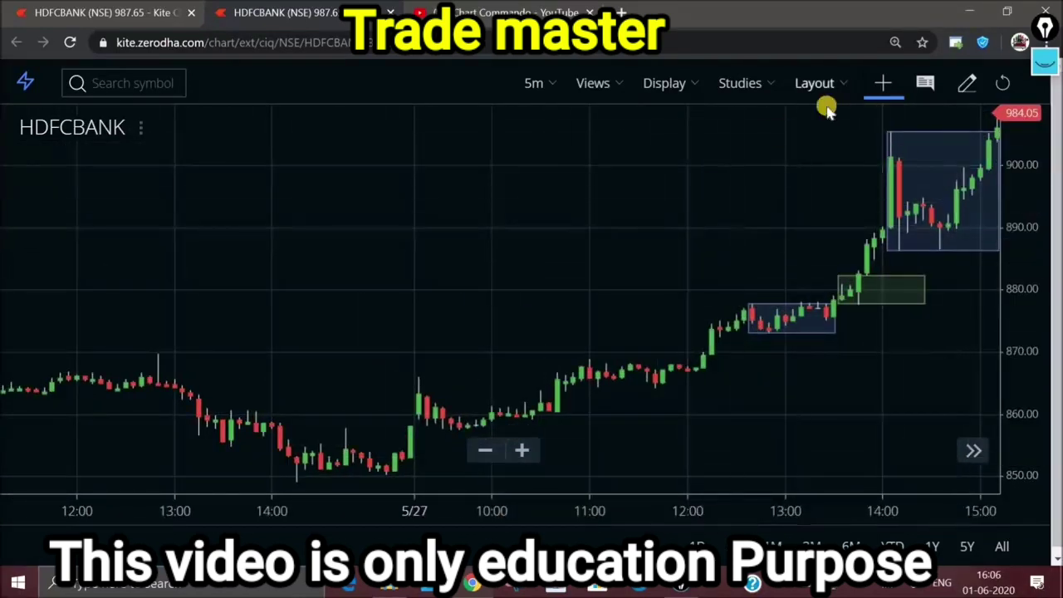
Step: Add the Darvas Box study to the chart, keeping an ATH lookback period of 100 and ghost boxes enabled
click(768, 83)
click(803, 248)
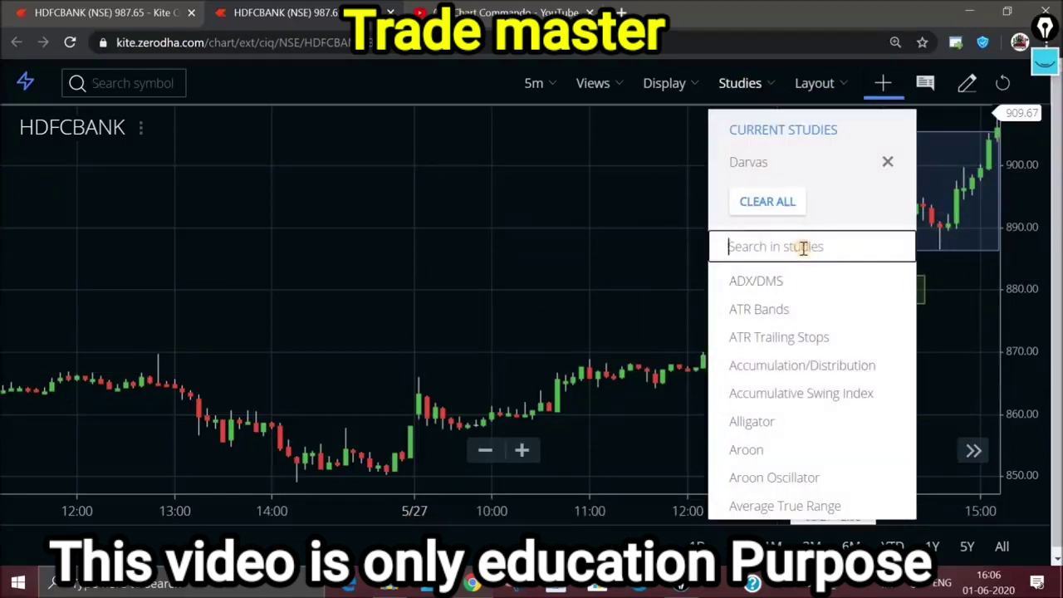
text(darv)
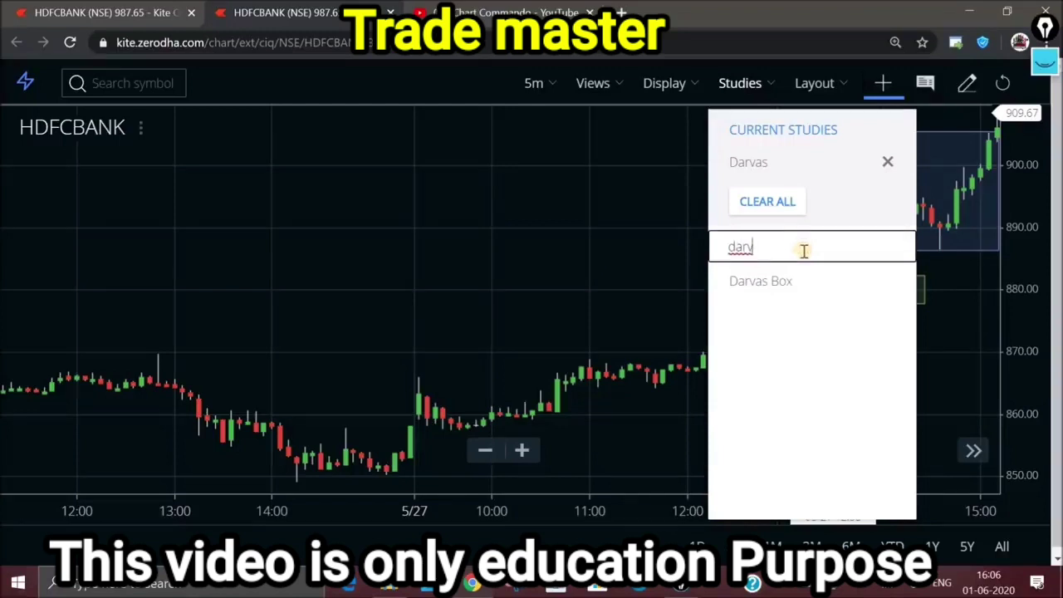
click(757, 282)
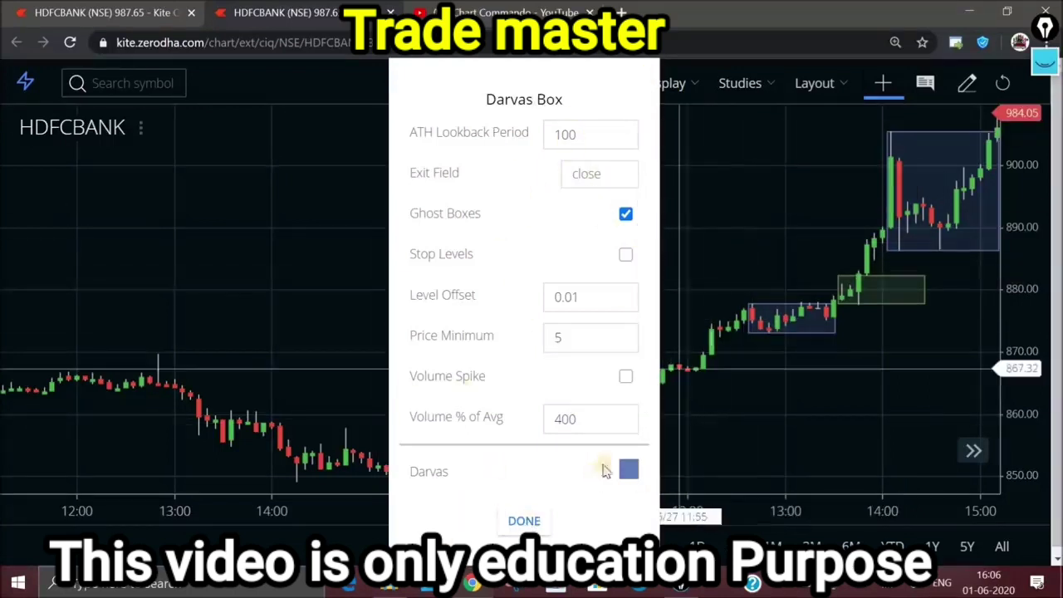
scroll(621, 305, down, 1)
click(525, 523)
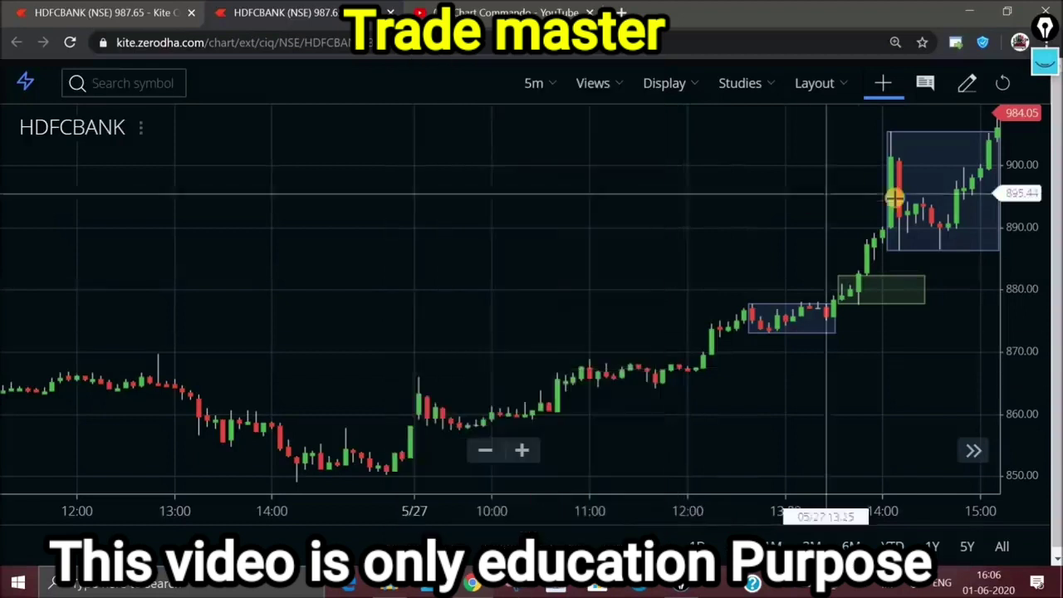
Step: Compare the Darvas boxes across the 5-minute chart between 26 May and 1 June at wide and close range
scroll(894, 190, down, 3)
click(740, 83)
scroll(888, 431, down, 5)
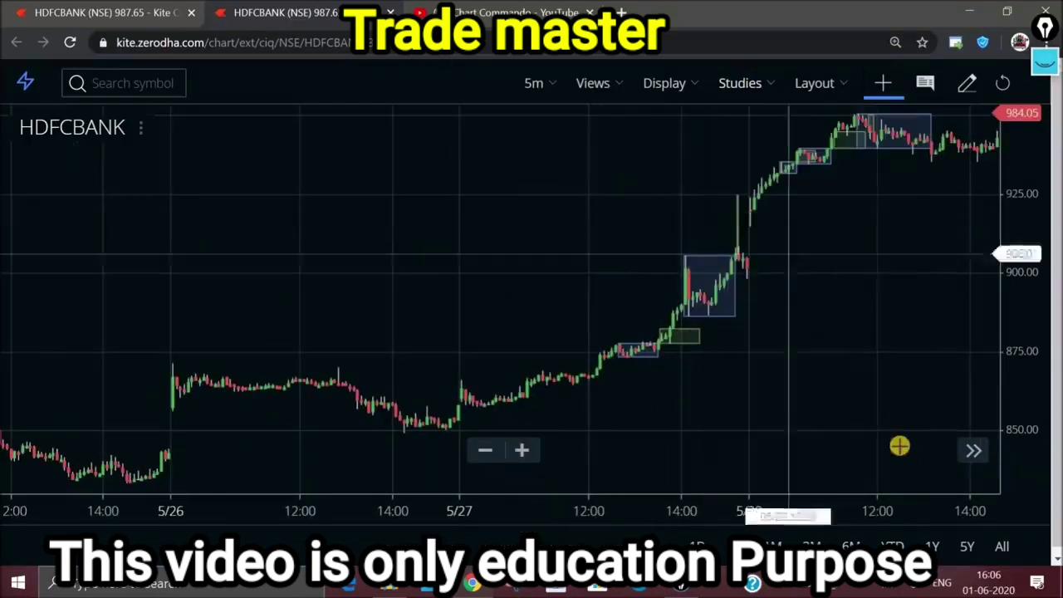
scroll(886, 426, up, 4)
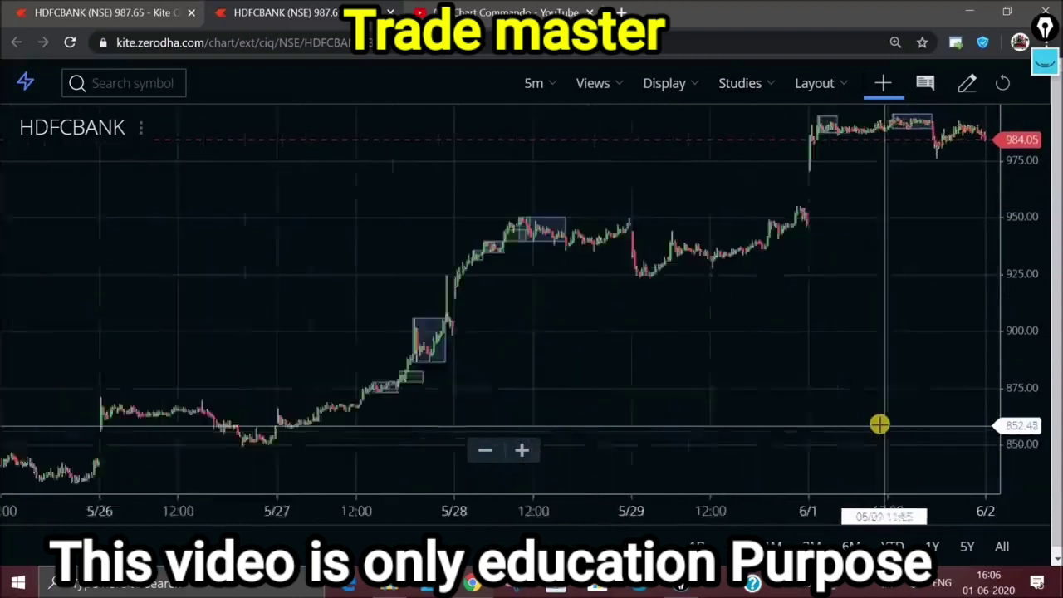
drag(735, 279, 1058, 311)
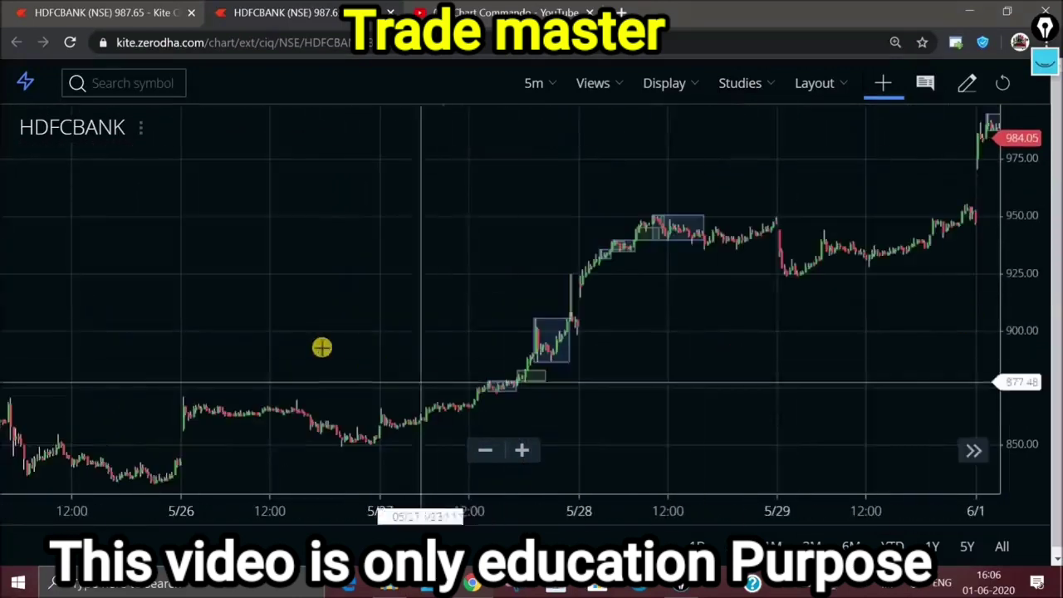
scroll(759, 411, down, 3)
scroll(893, 397, up, 2)
scroll(893, 397, up, 3)
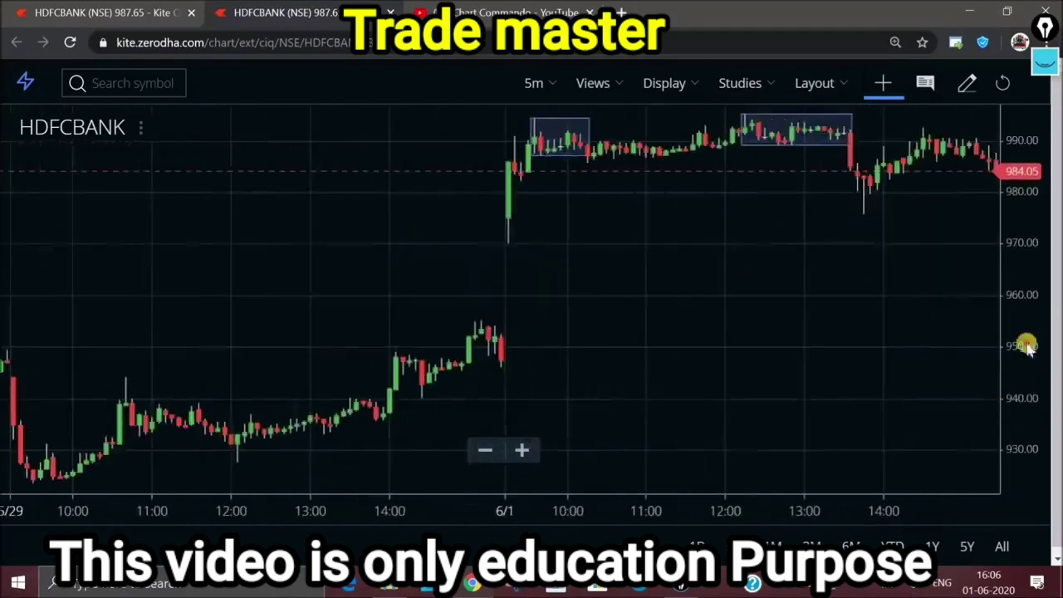
Step: Examine the 27 May Darvas boxes and ghost boxes and the price breakout into 28 May
drag(291, 324, 1023, 256)
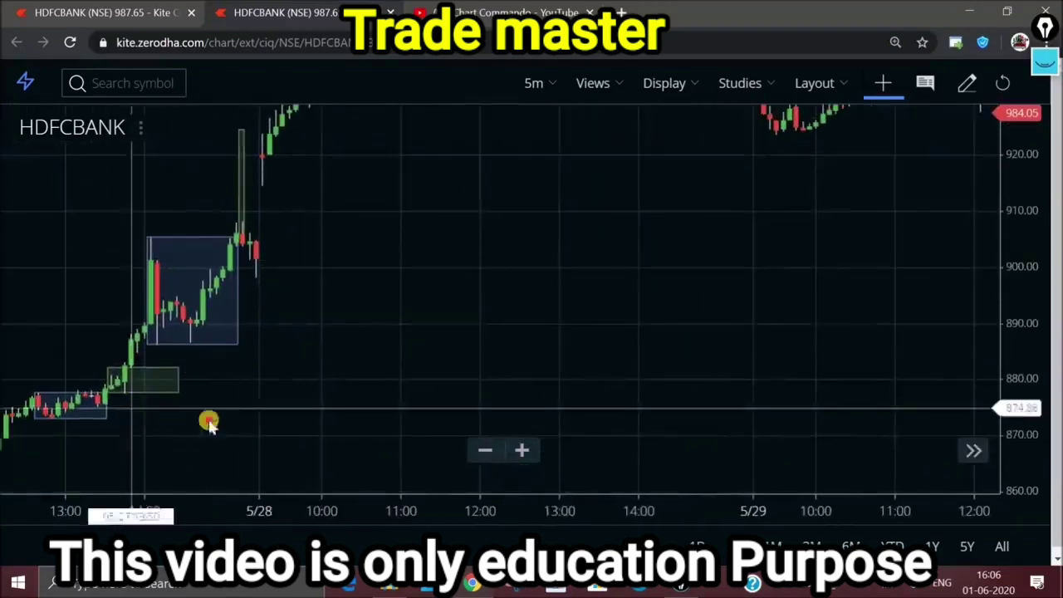
drag(190, 422, 353, 422)
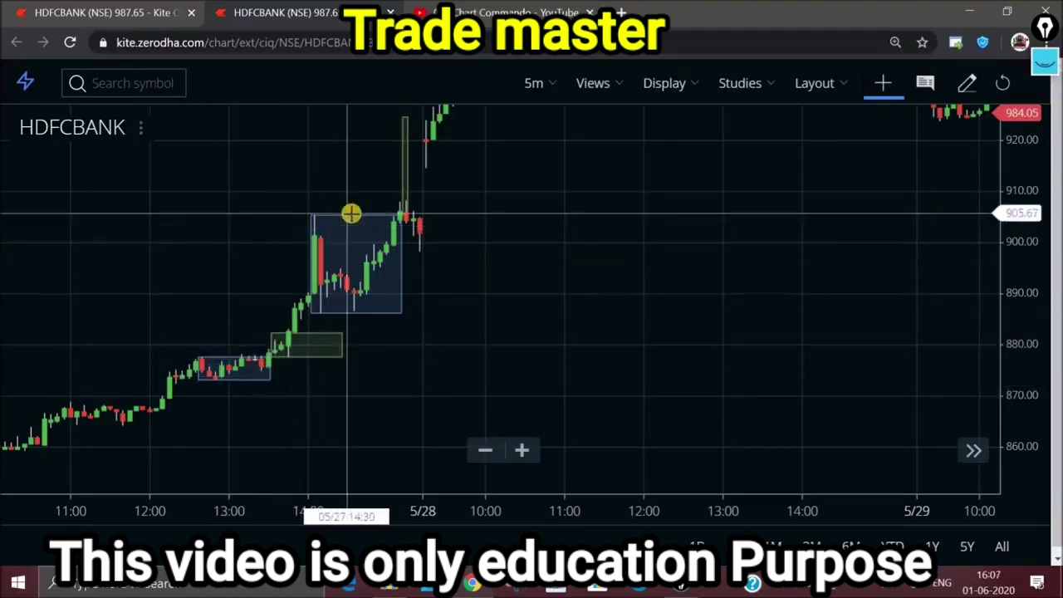
drag(738, 178, 629, 367)
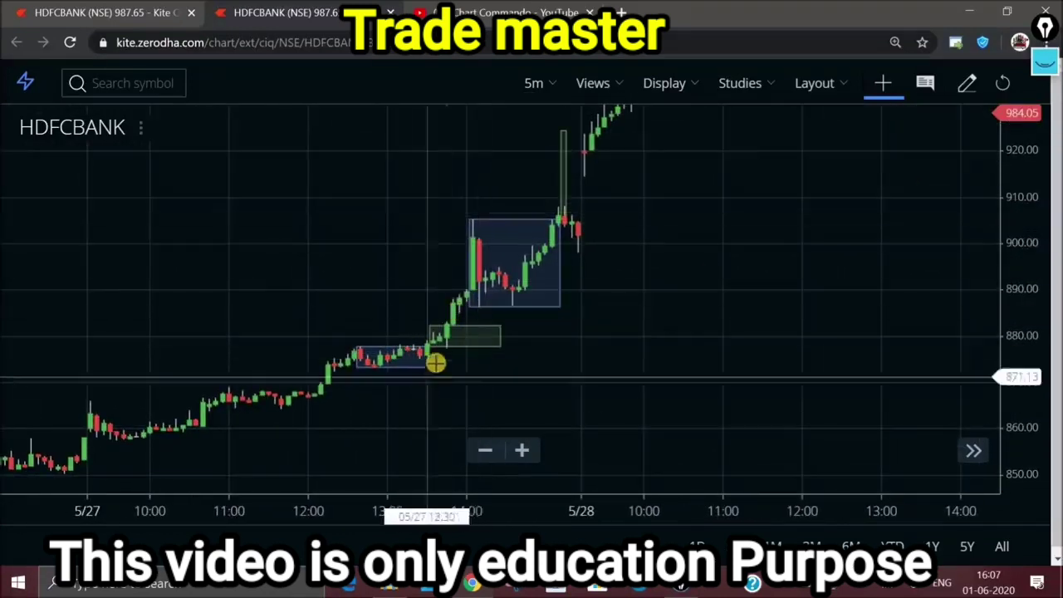
mouse_move(332, 282)
mouse_down()
mouse_move(579, 273)
mouse_move(342, 260)
mouse_move(326, 277)
mouse_up()
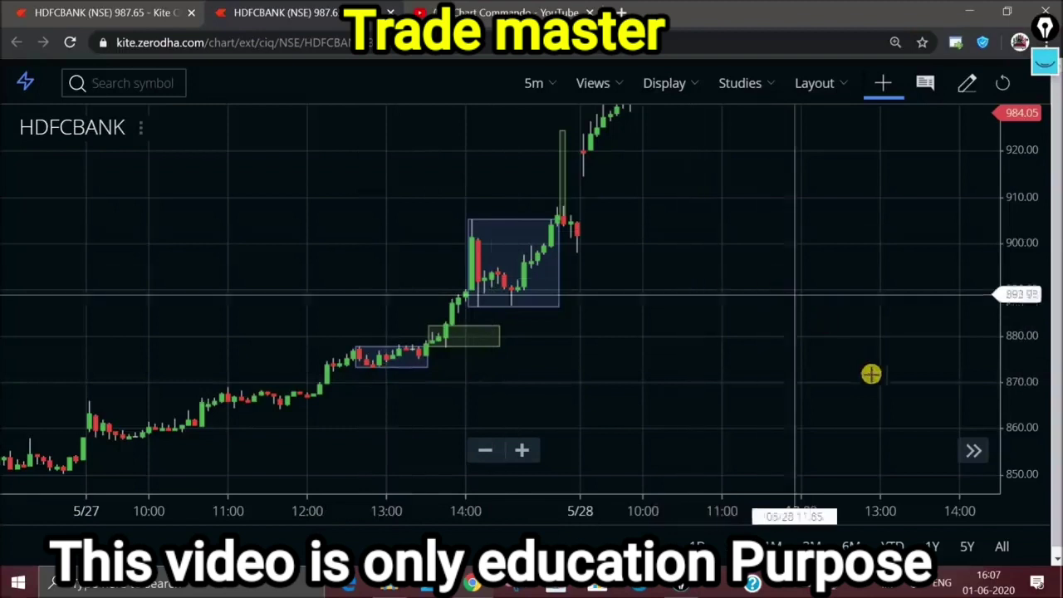
scroll(871, 373, up, 3)
drag(912, 221, 790, 209)
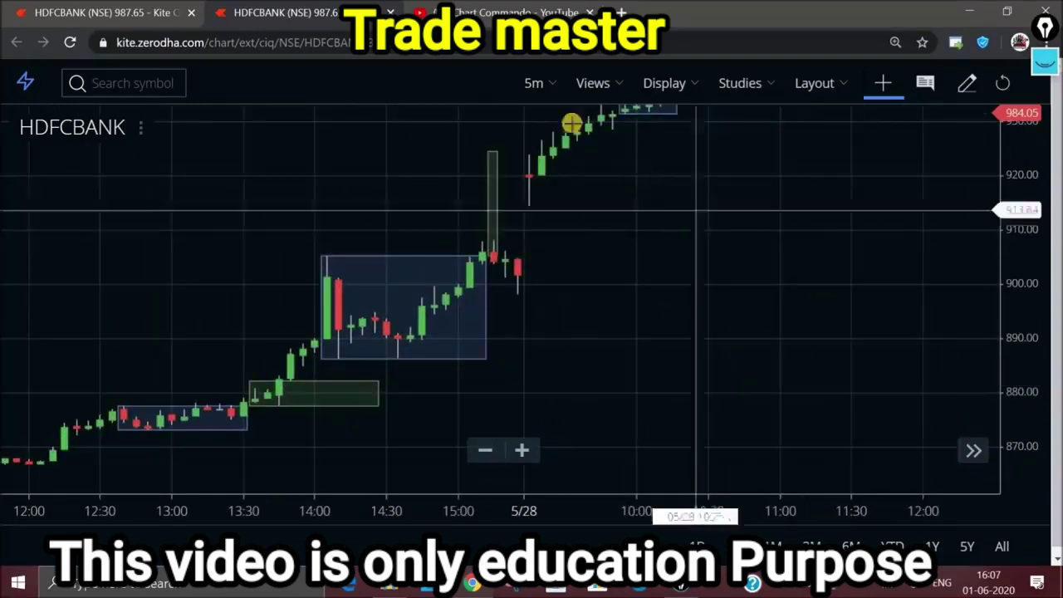
Step: Set the chart interval to 15 minutes and examine the Darvas box on 1 June
click(542, 83)
click(554, 302)
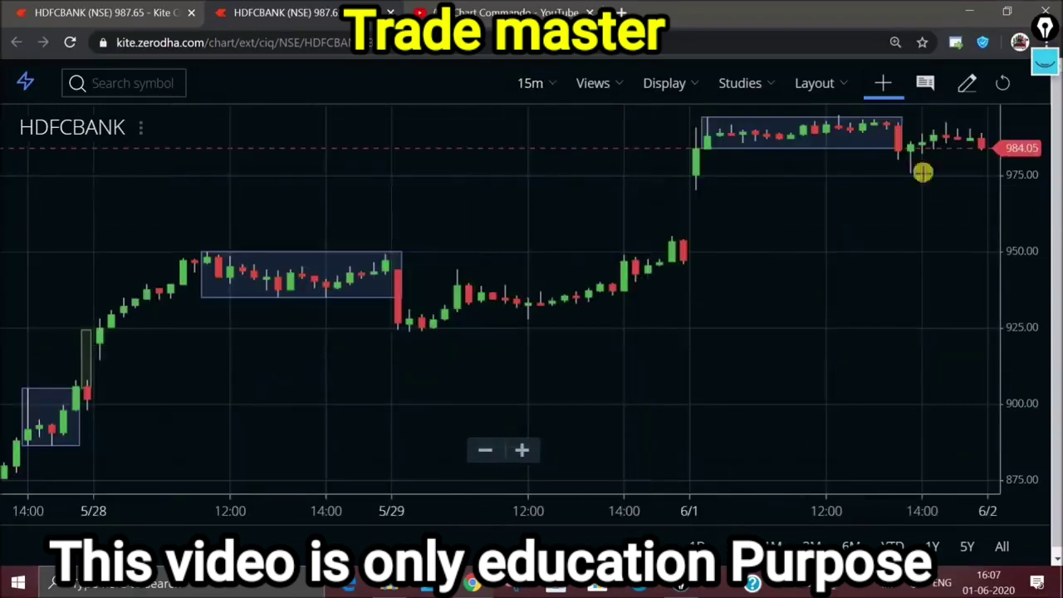
scroll(401, 249, up, 3)
scroll(405, 249, up, 3)
scroll(404, 241, down, 3)
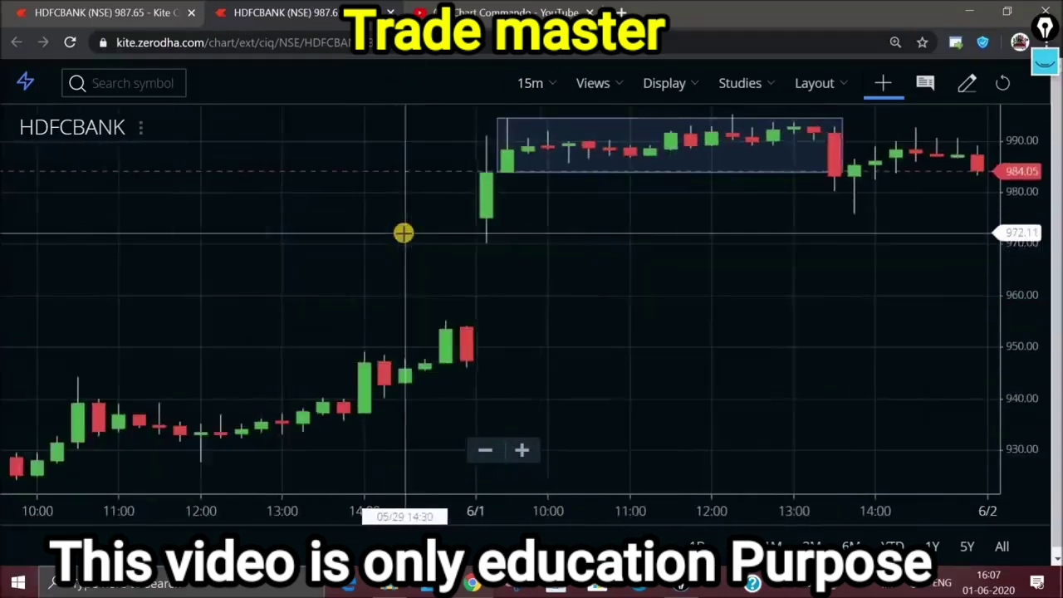
scroll(404, 233, up, 2)
scroll(399, 212, down, 2)
Step: Review the 15-minute Darvas boxes and price action from 29 May back to 18 May
drag(203, 257, 845, 240)
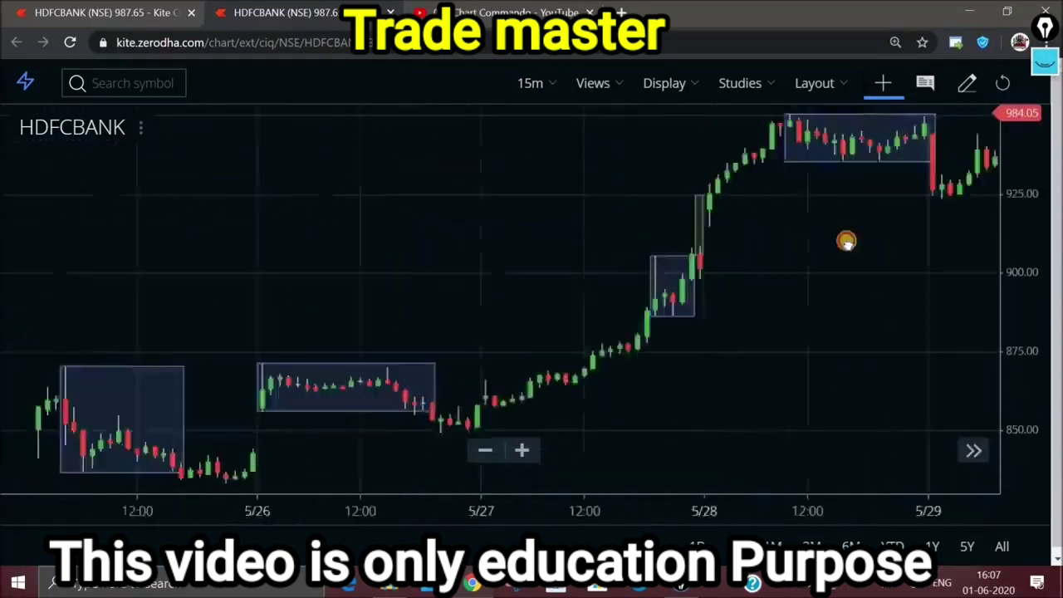
drag(749, 262, 783, 245)
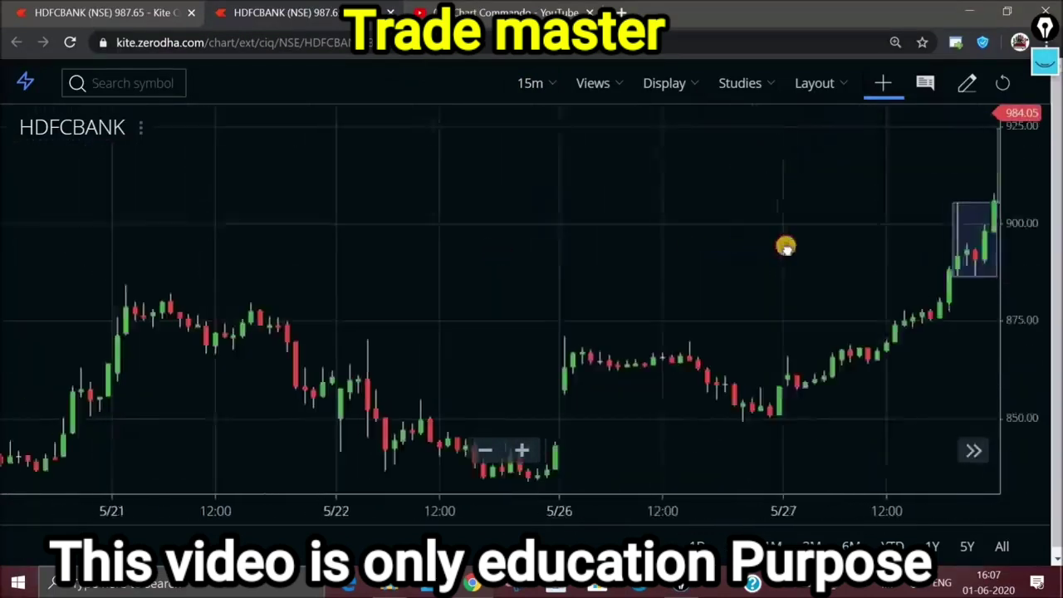
drag(288, 199, 621, 202)
drag(268, 254, 470, 253)
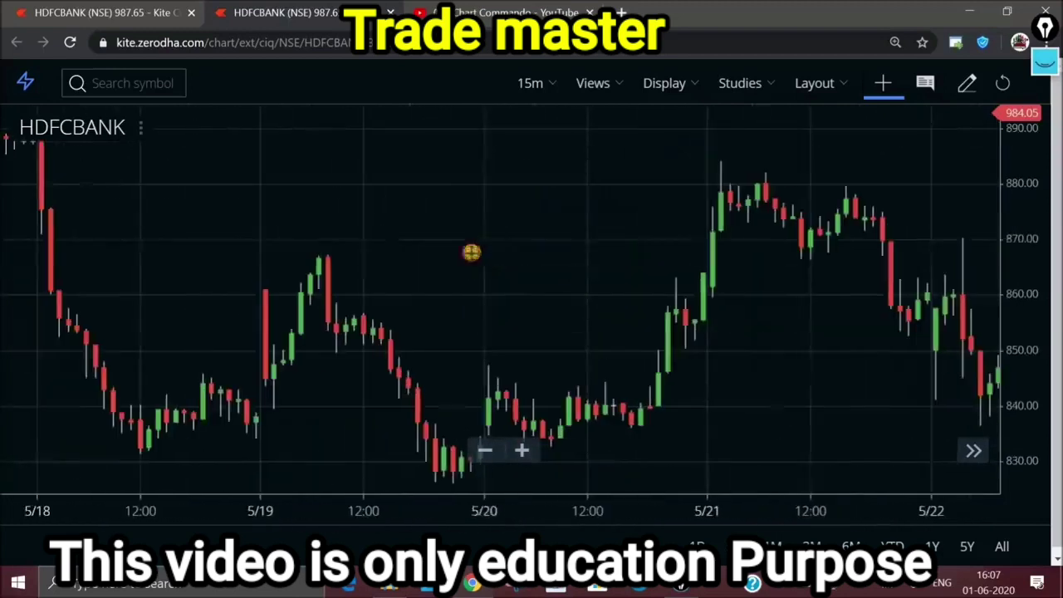
Step: Review the 15-minute Darvas boxes across the wider HDFCBANK history from early April to 1 June
scroll(306, 258, down, 6)
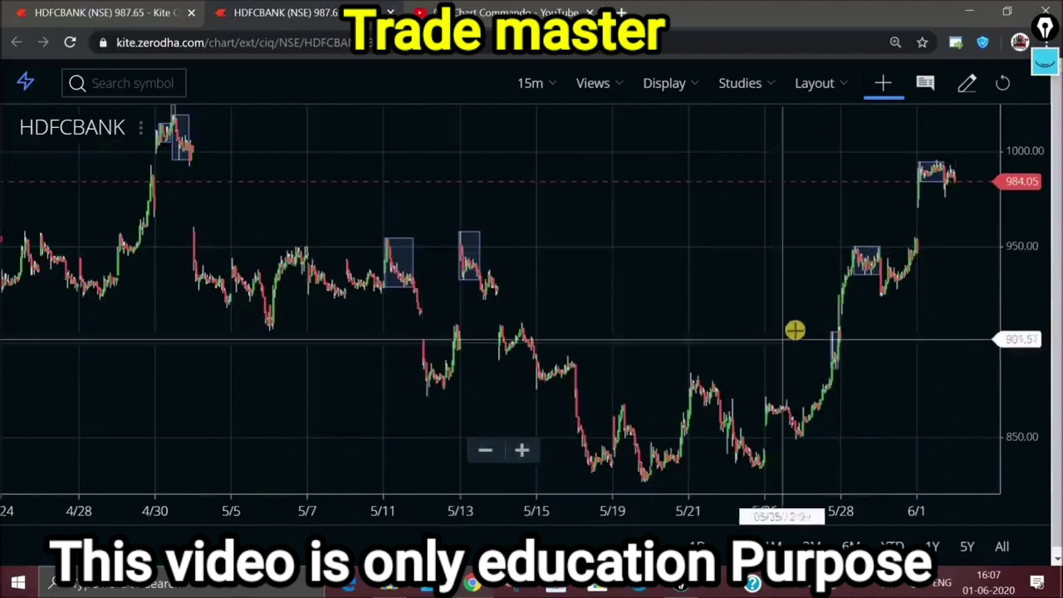
drag(659, 230, 853, 257)
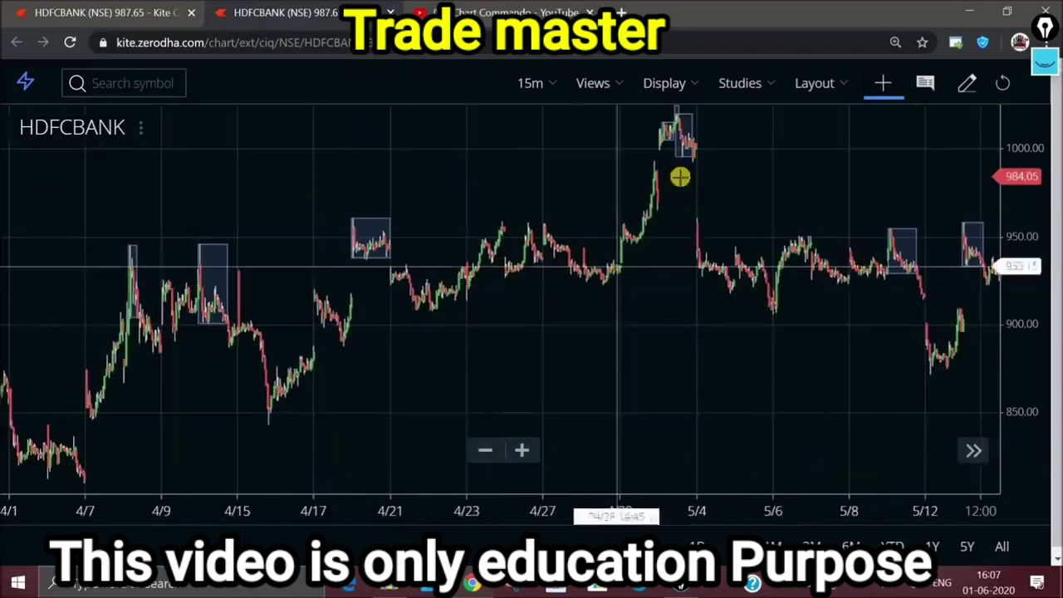
scroll(664, 201, down, 4)
scroll(664, 201, up, 3)
scroll(664, 201, down, 2)
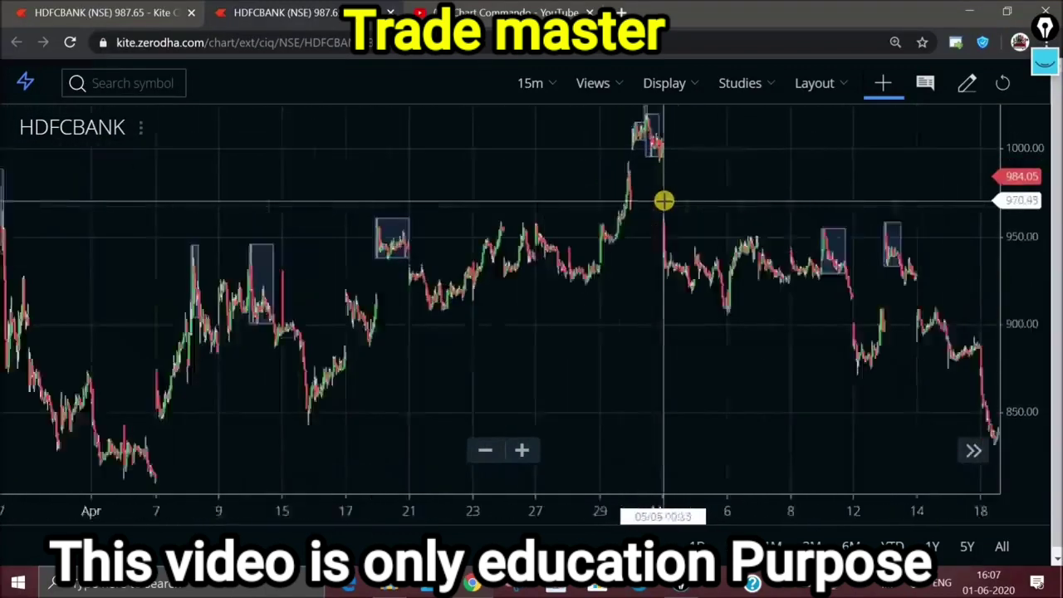
scroll(664, 200, up, 2)
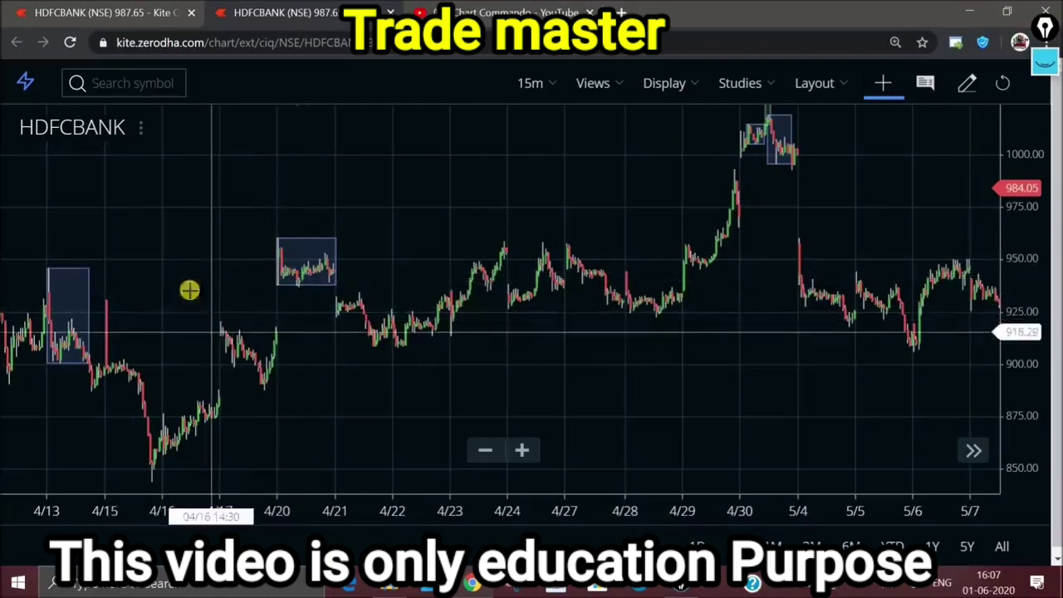
Step: Examine the April Darvas boxes on 8, 13 and 20 April and the price moves out of them
drag(187, 289, 600, 280)
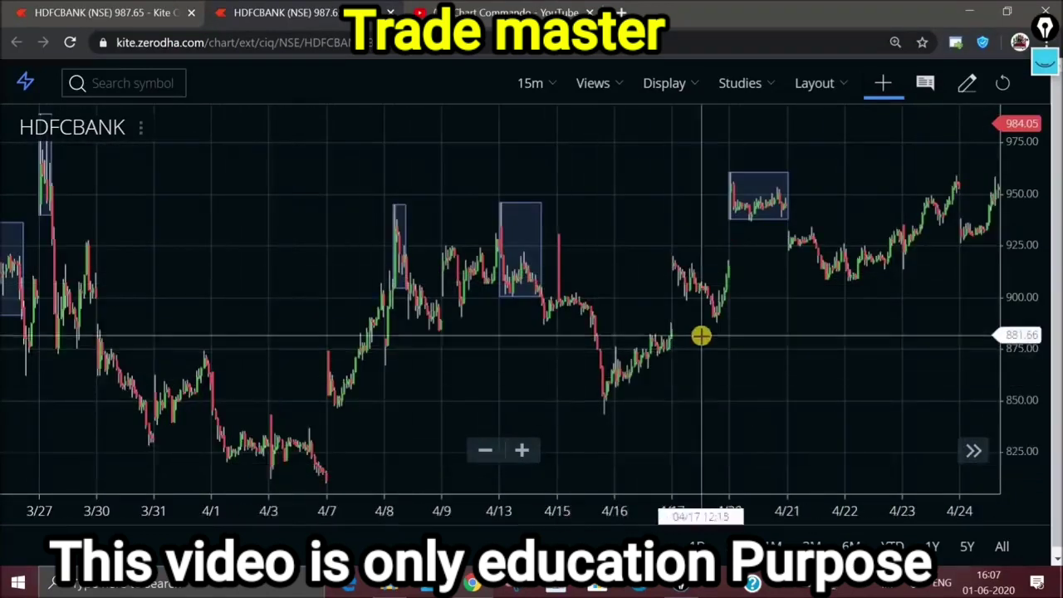
scroll(702, 336, down, 2)
scroll(659, 296, up, 4)
drag(606, 209, 434, 207)
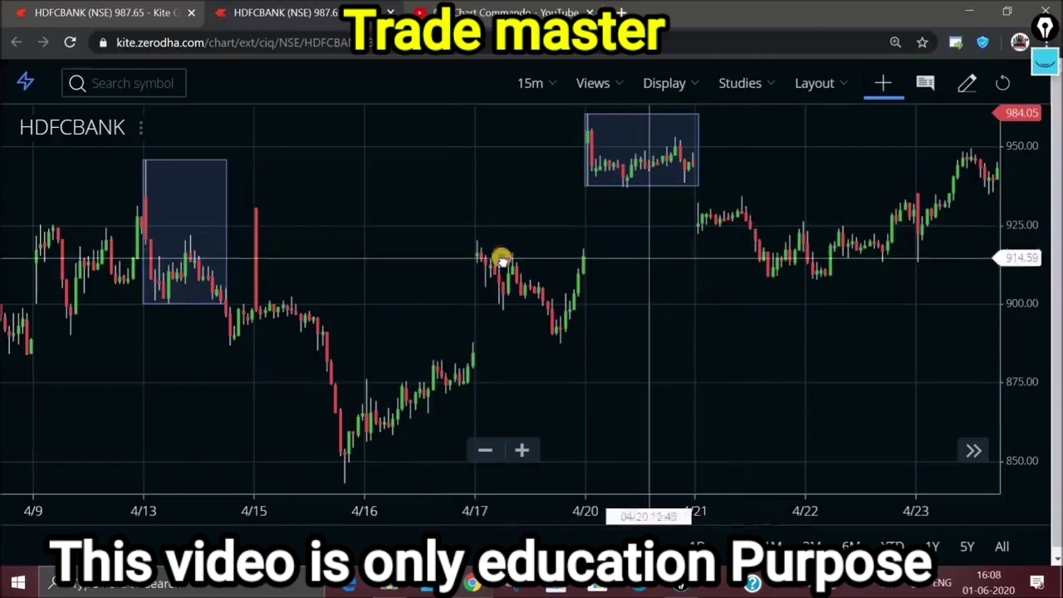
drag(501, 260, 321, 163)
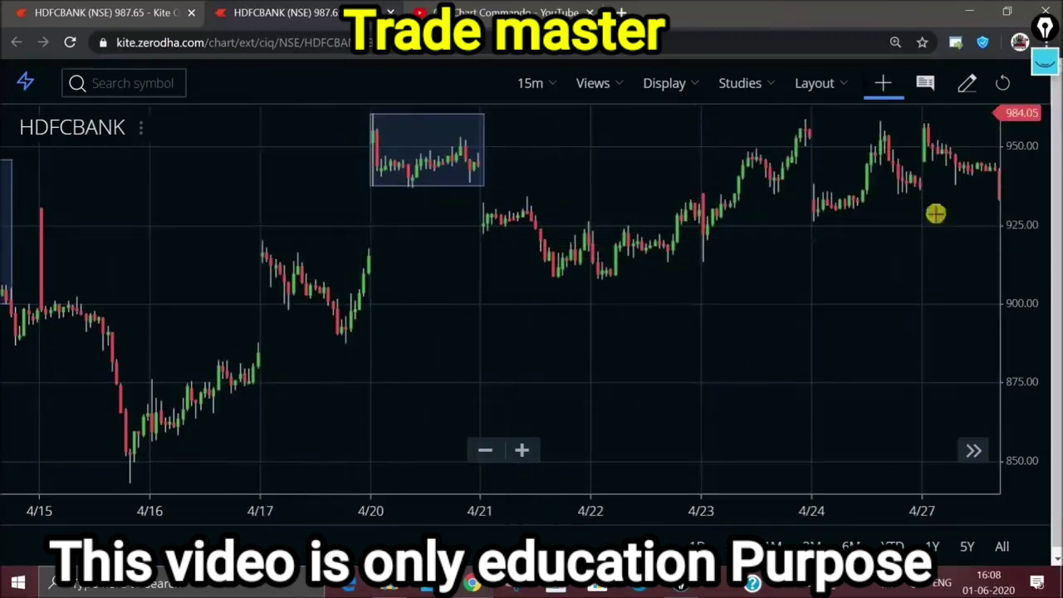
Step: Compare the 30 April Darvas and ghost boxes with the earlier boxes on 20, 13 and 8 April
drag(825, 296, 479, 319)
drag(755, 240, 420, 247)
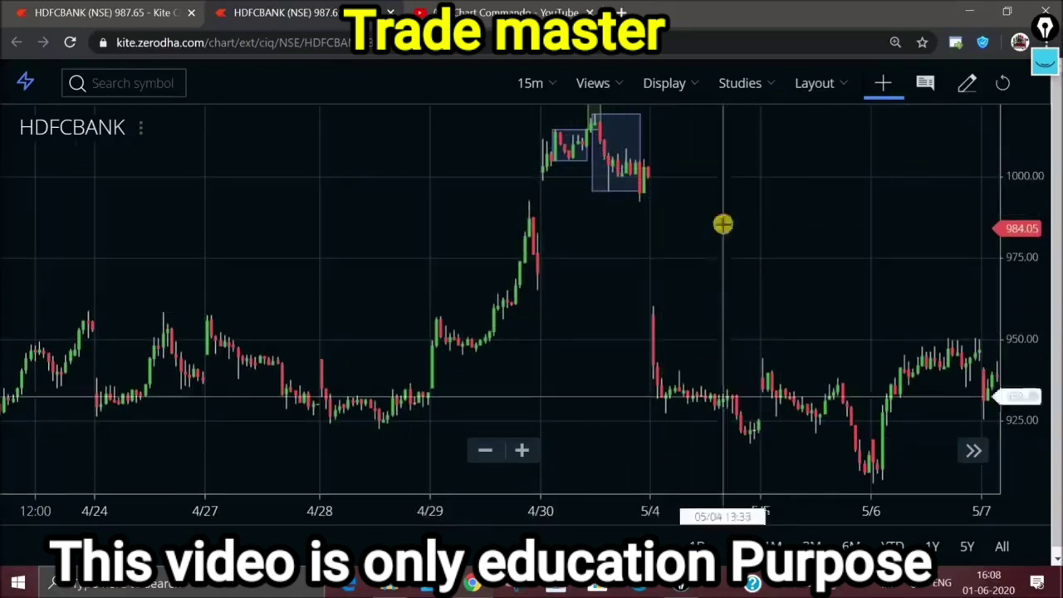
drag(1015, 152, 1015, 224)
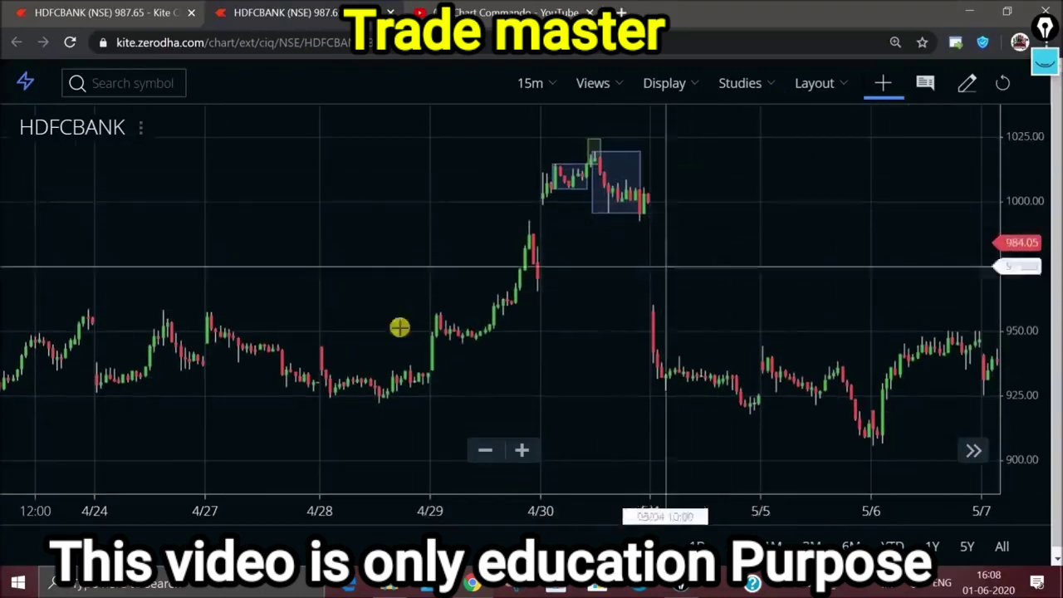
drag(256, 223, 806, 240)
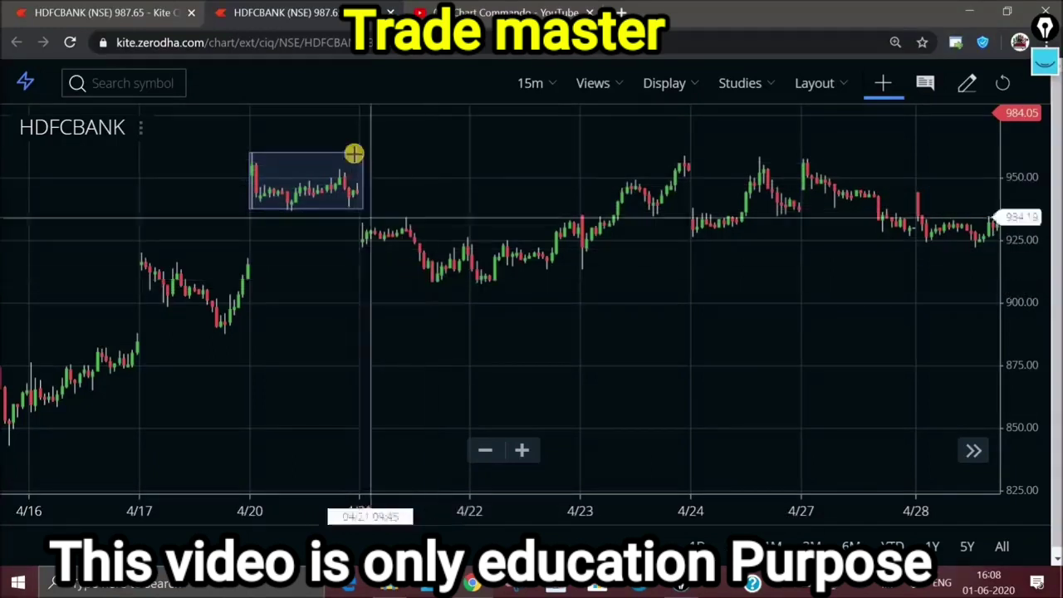
drag(290, 321, 875, 334)
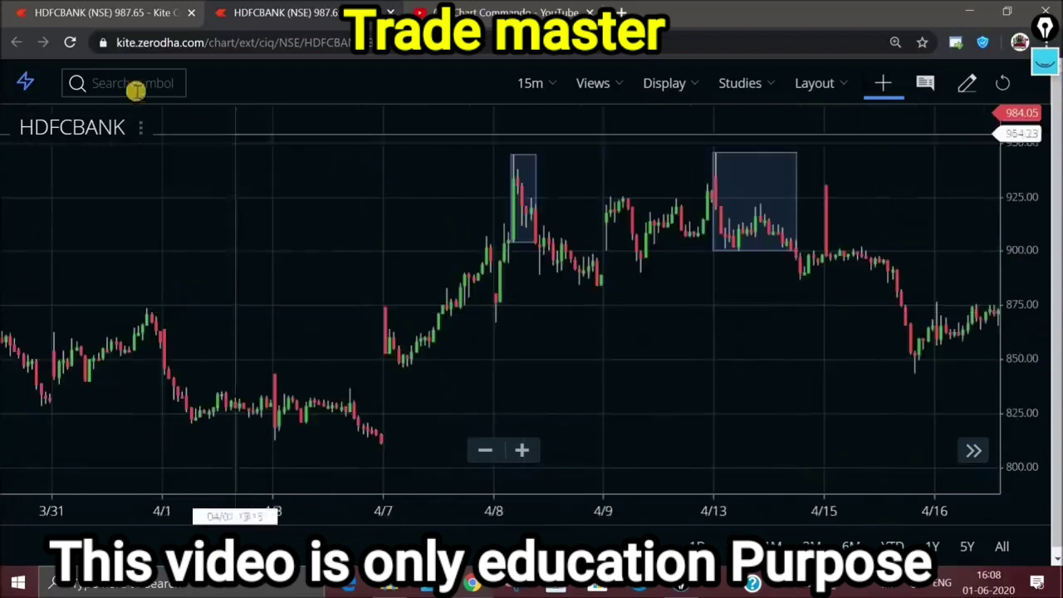
Step: Load the BANKNIFTY JUN FUT chart and look over its 15-minute Darvas boxes from 28 May to 1 June
click(127, 88)
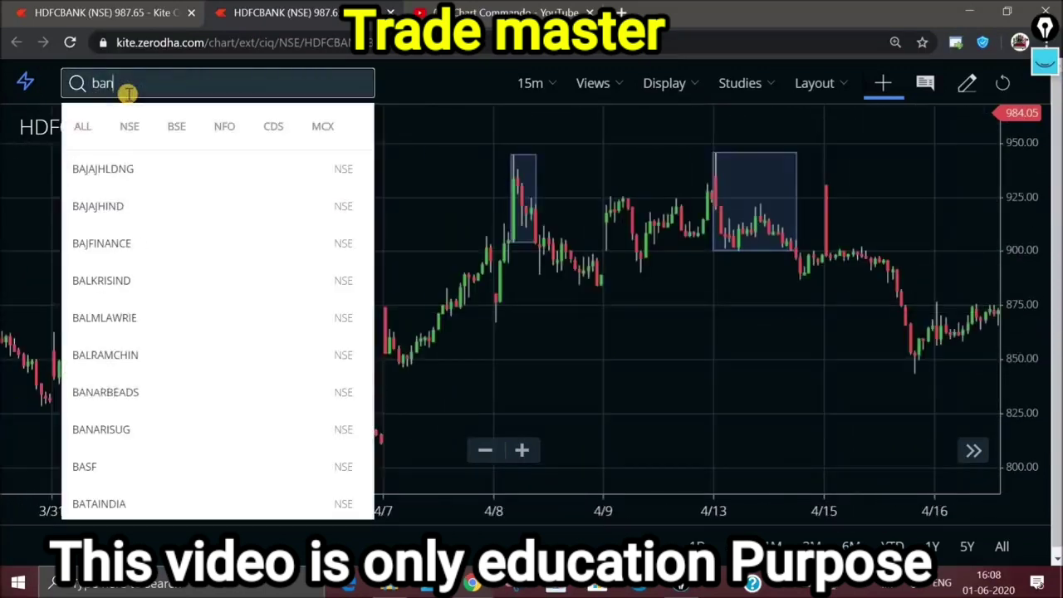
text(bankn)
click(180, 171)
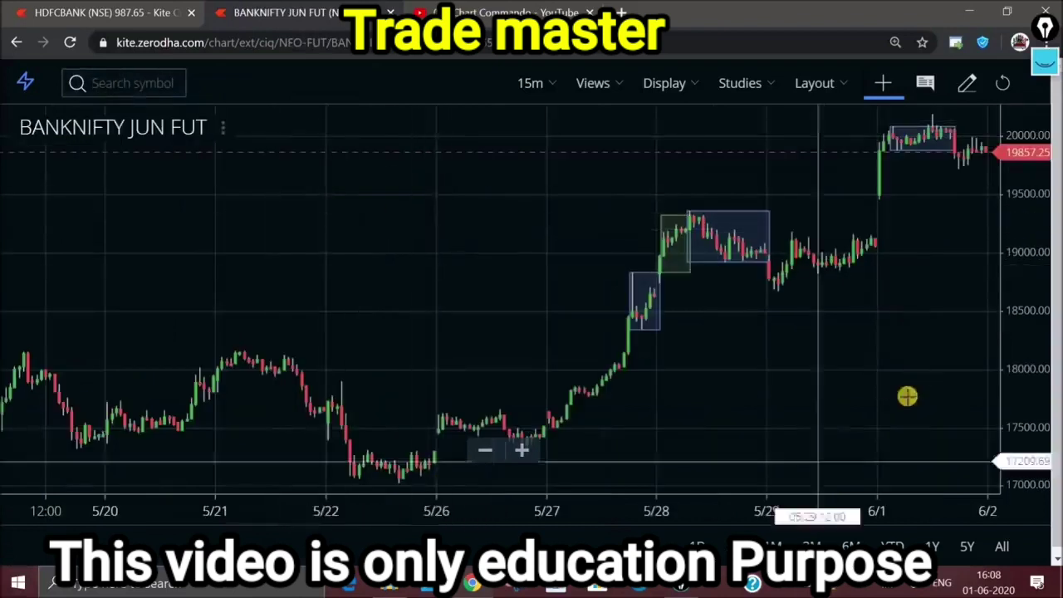
scroll(761, 364, down, 3)
scroll(757, 365, up, 4)
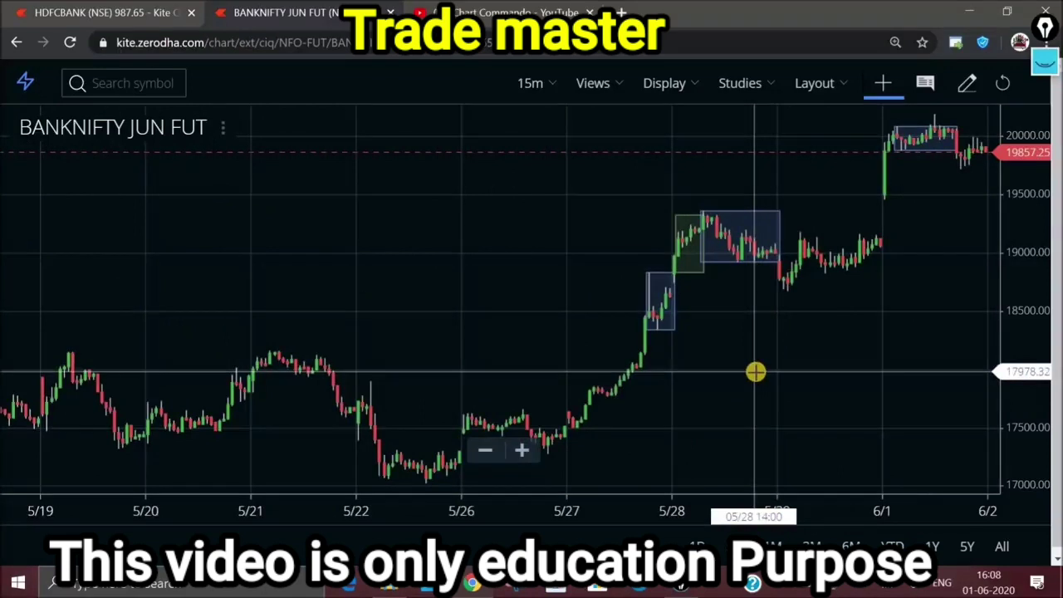
Step: Examine the 15-minute Darvas box on 1 June and the candle breaking below it
drag(903, 283, 708, 268)
scroll(707, 268, down, 3)
scroll(707, 268, up, 7)
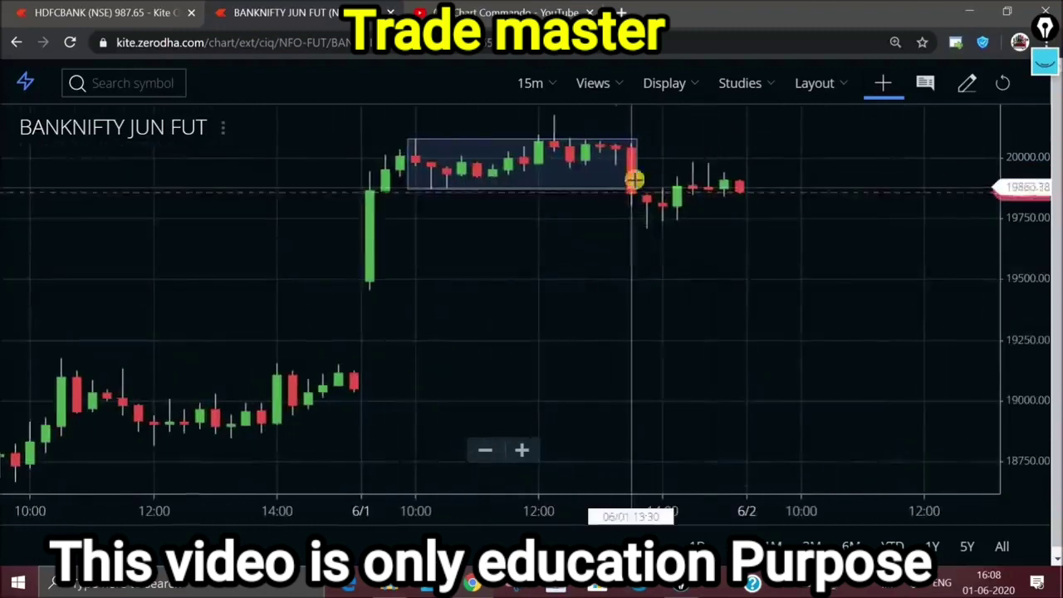
drag(623, 274, 631, 249)
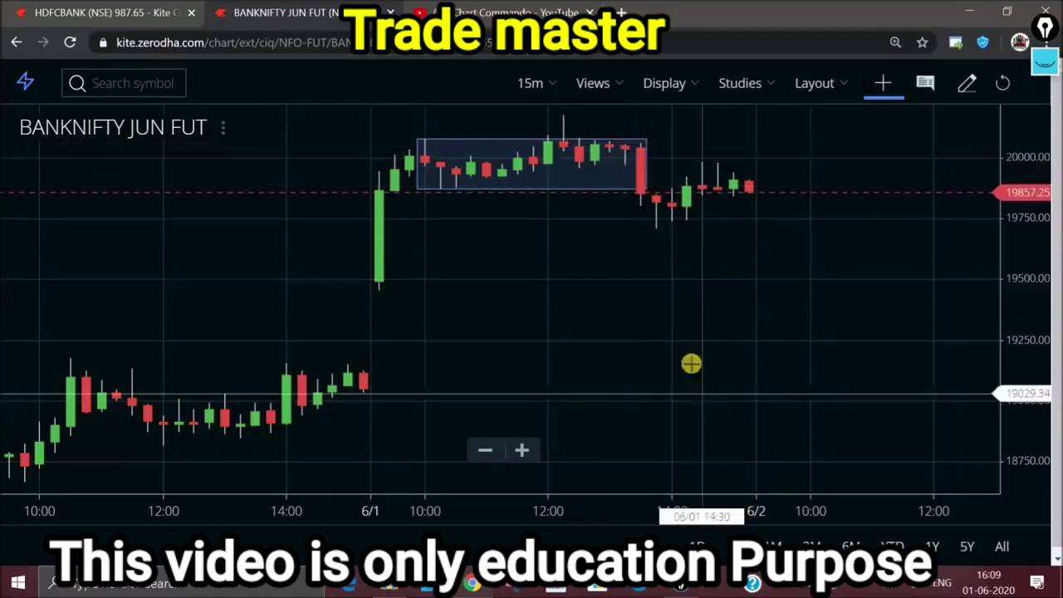
scroll(690, 363, up, 3)
scroll(655, 299, down, 5)
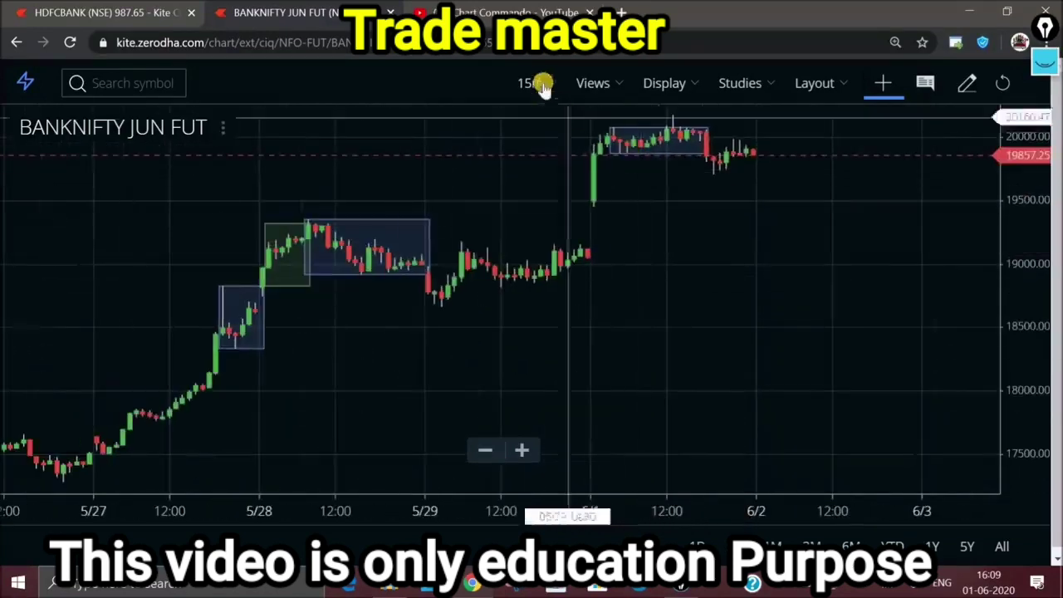
Step: Set the chart interval to 5 minutes and examine the Darvas and ghost boxes on 1 June and 27–28 May
click(531, 83)
click(558, 252)
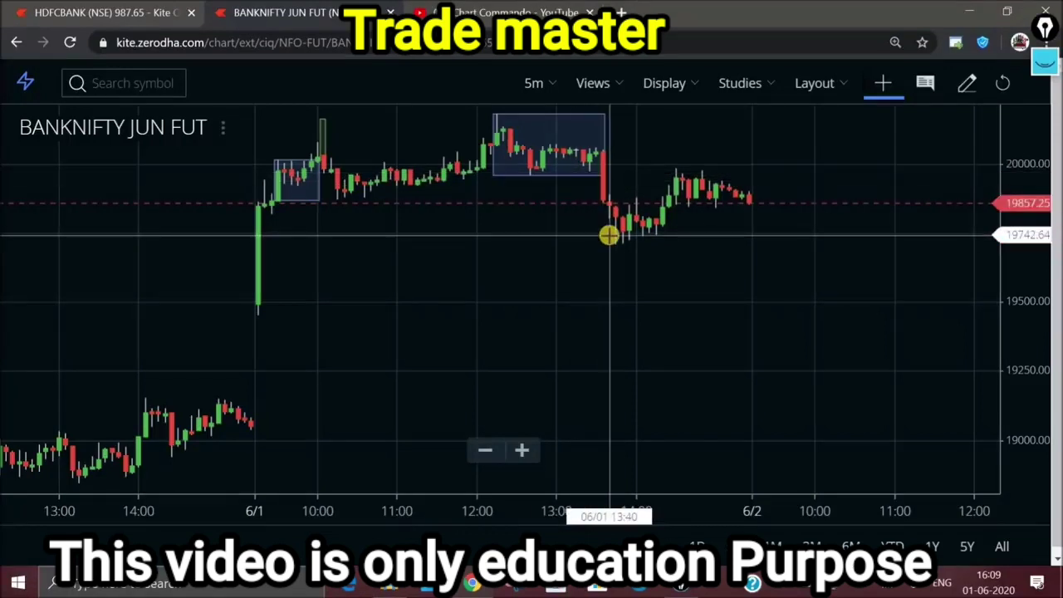
drag(340, 245, 780, 244)
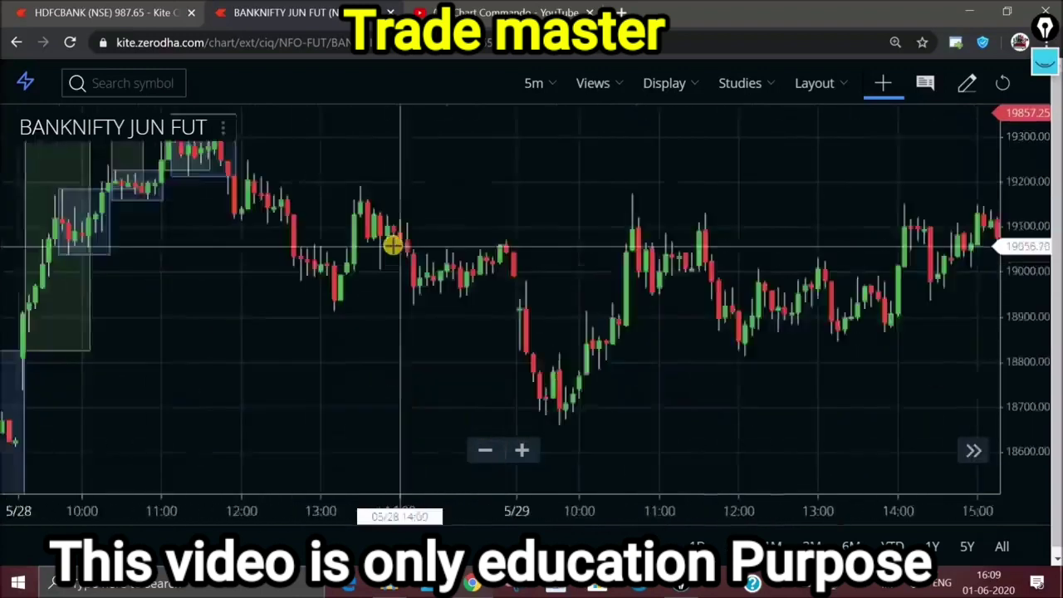
drag(581, 316, 974, 323)
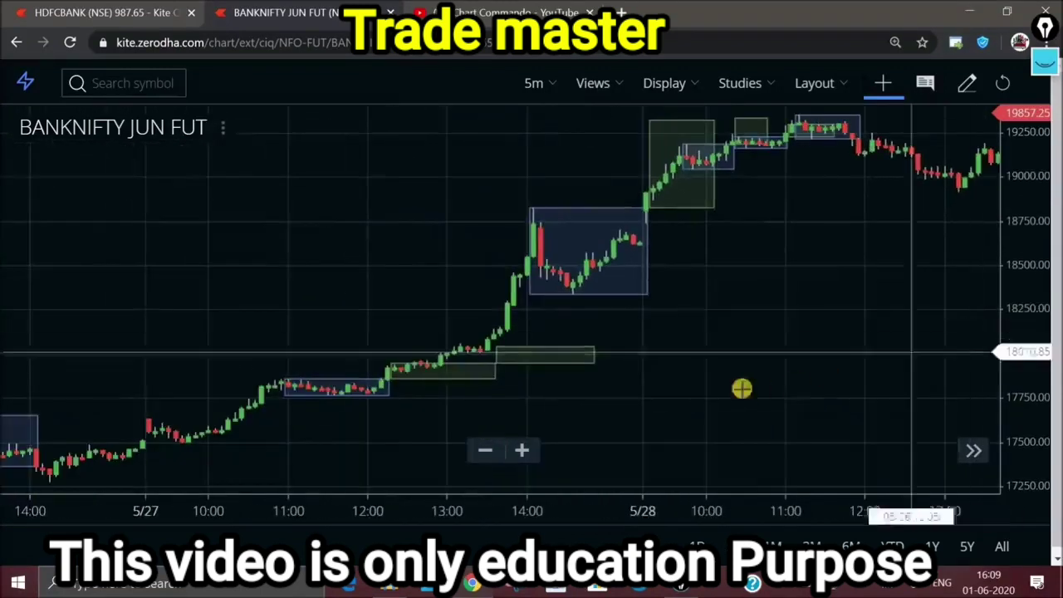
mouse_move(877, 378)
mouse_down()
mouse_move(542, 351)
mouse_move(872, 371)
mouse_up()
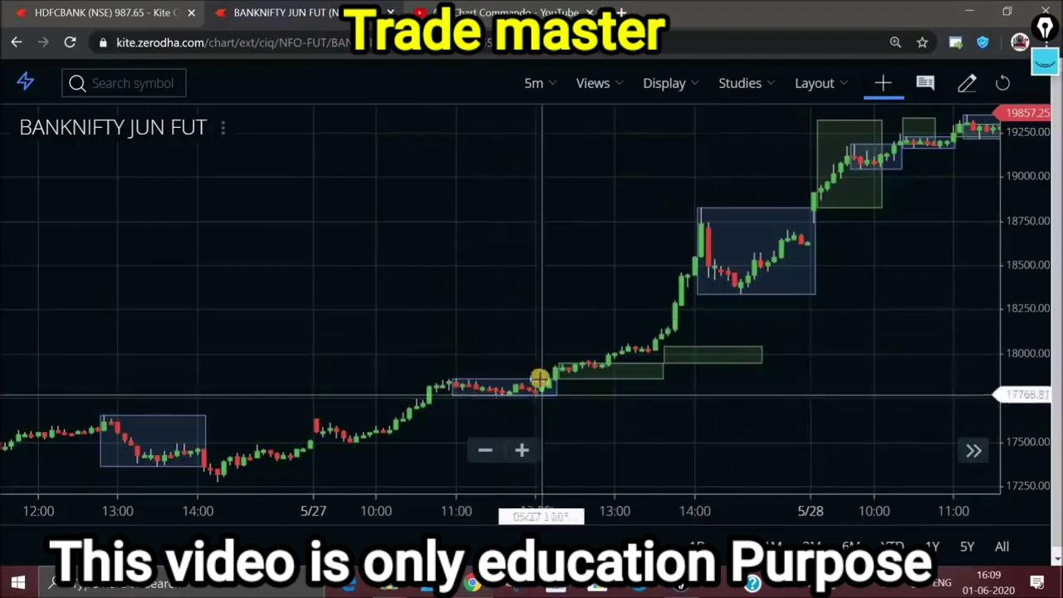
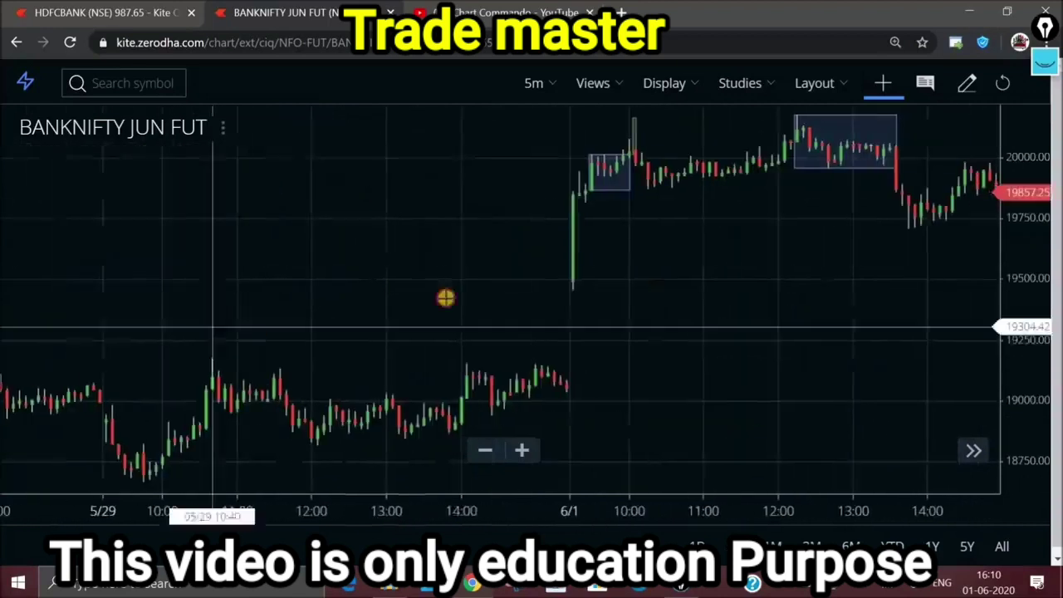
Step: Trace the 5-minute Darvas boxes back from 1 June and examine the breakout and ghost boxes on 20–21 May
drag(593, 279, 696, 270)
drag(524, 300, 819, 301)
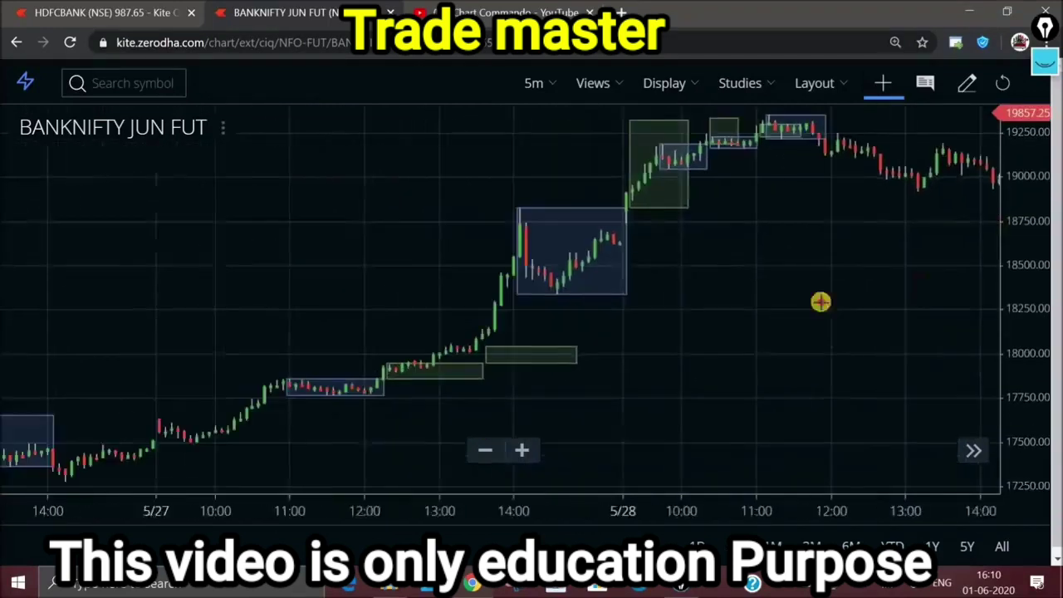
drag(458, 247, 681, 270)
drag(274, 278, 708, 283)
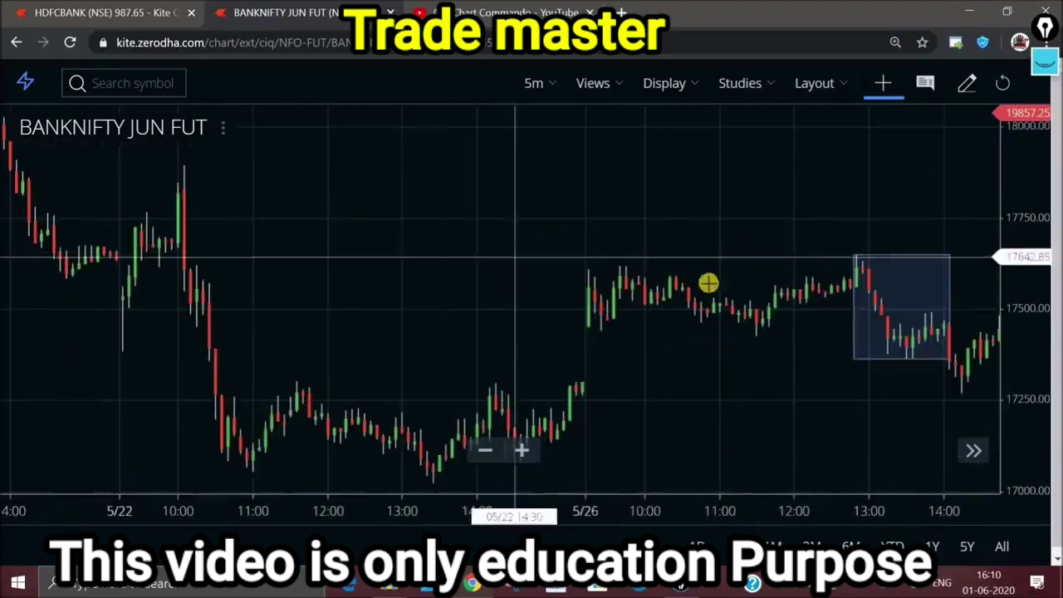
drag(440, 235, 1002, 327)
drag(503, 271, 771, 356)
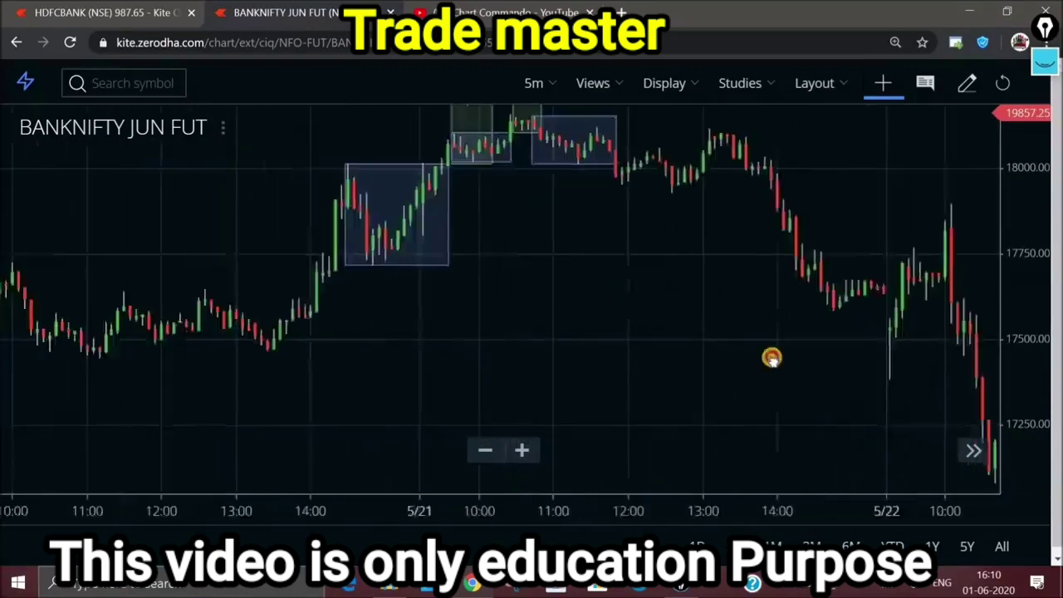
drag(636, 270, 814, 358)
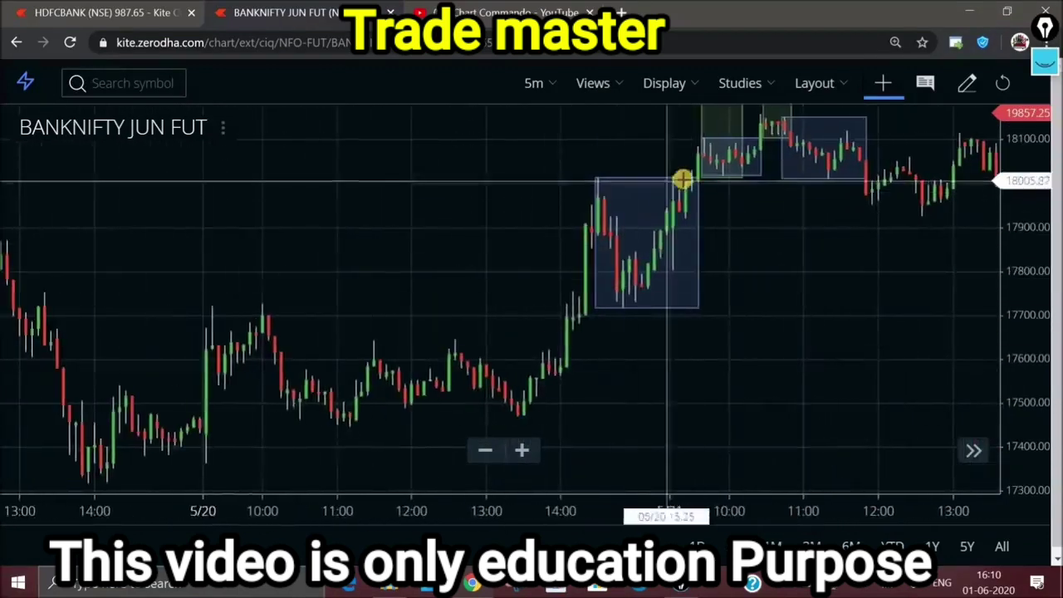
drag(1023, 290, 1032, 377)
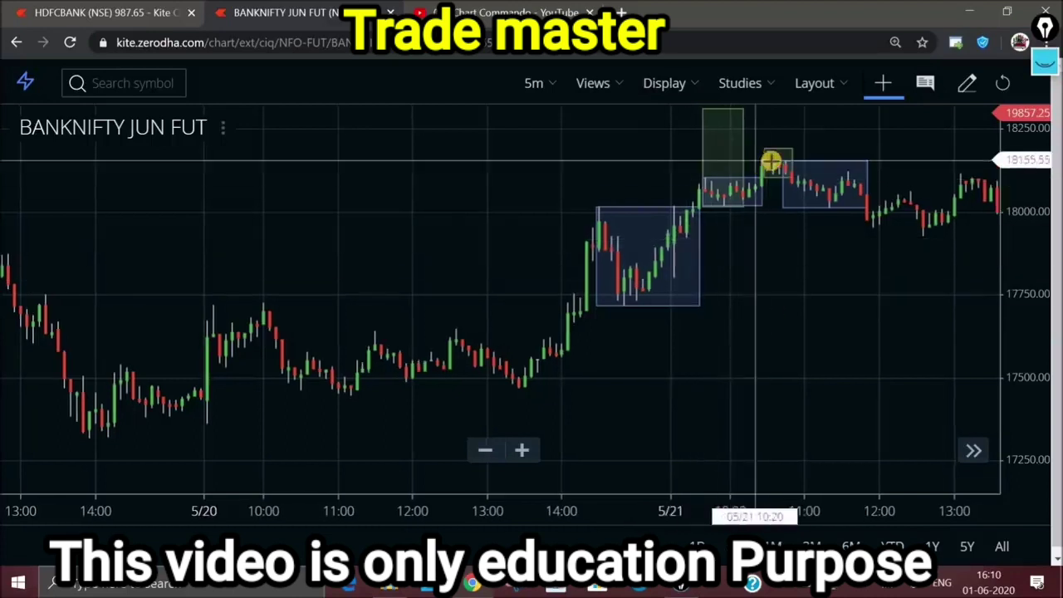
Step: Examine the 5-minute Darvas box on 13 May and the price decline from 14 to 18 May
drag(324, 237, 525, 256)
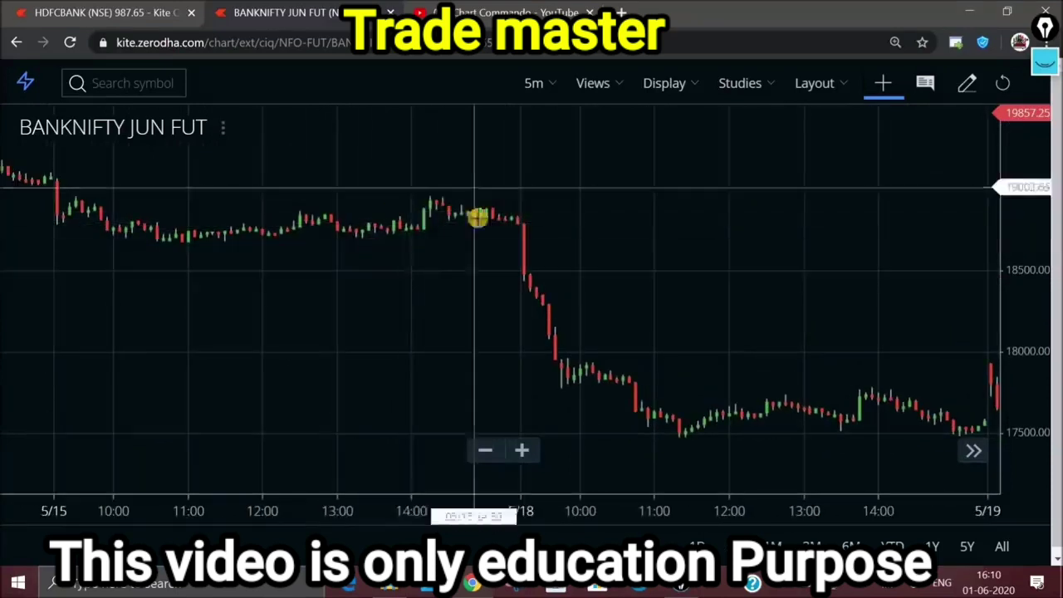
scroll(487, 257, up, 2)
scroll(487, 257, down, 4)
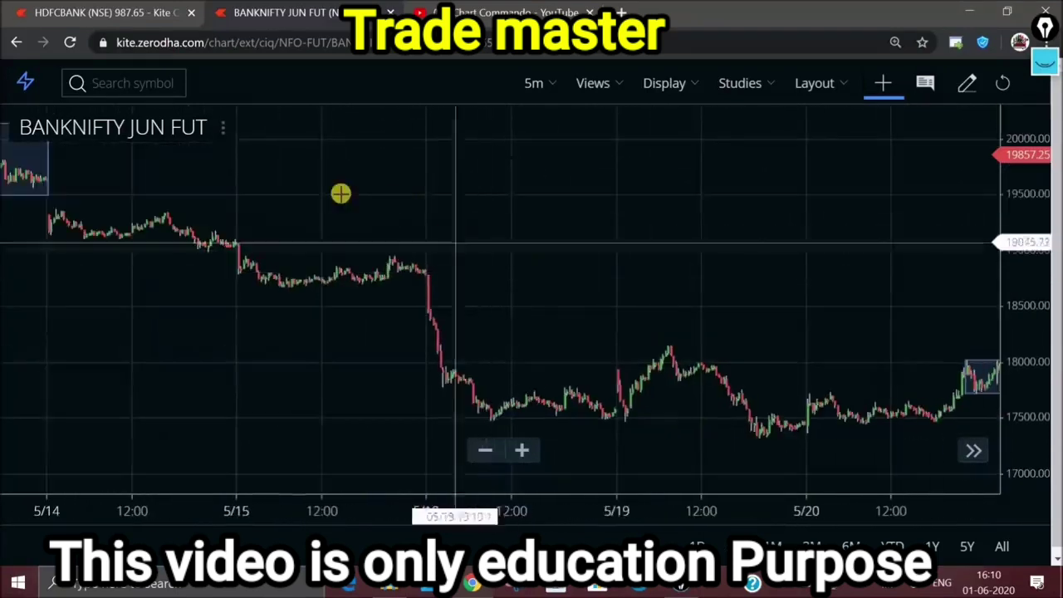
drag(367, 177, 669, 204)
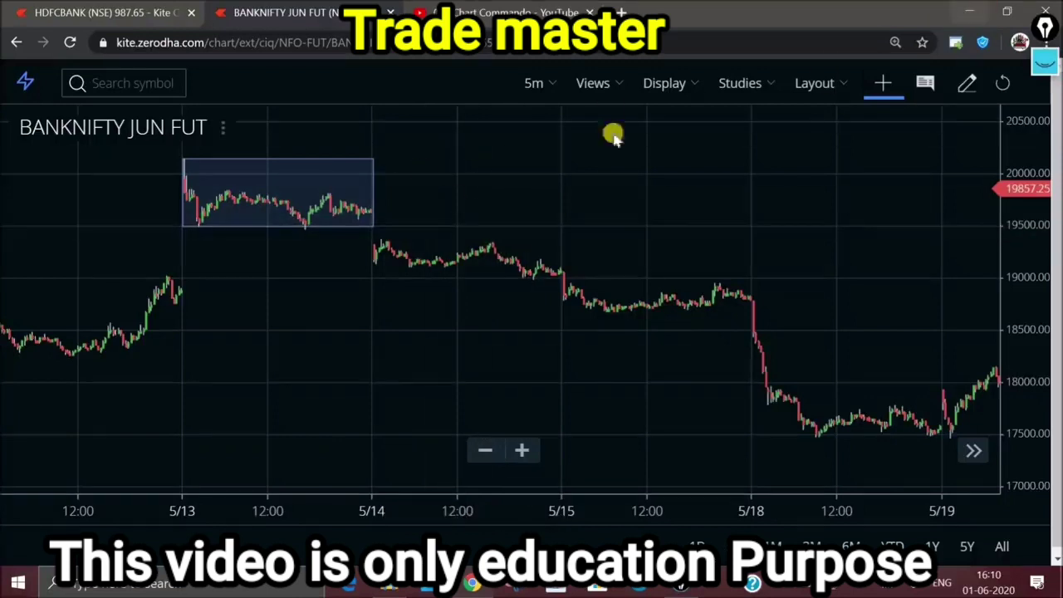
drag(470, 182, 393, 190)
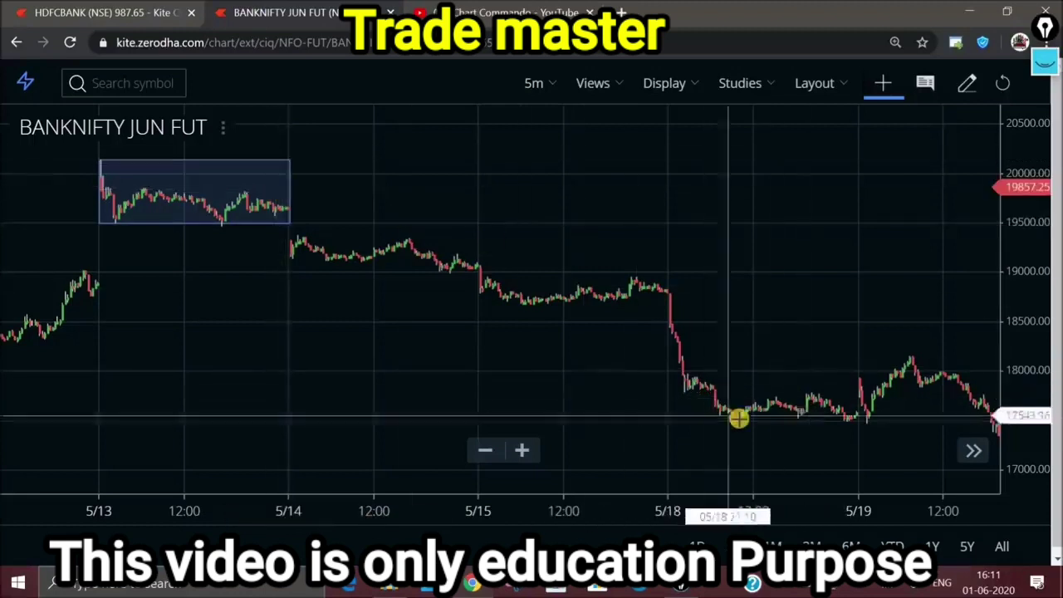
Step: Review the 5-minute price action and Darvas boxes from 19 May back to 7 May
drag(837, 332, 496, 294)
drag(854, 332, 861, 332)
drag(460, 211, 843, 290)
drag(420, 221, 814, 304)
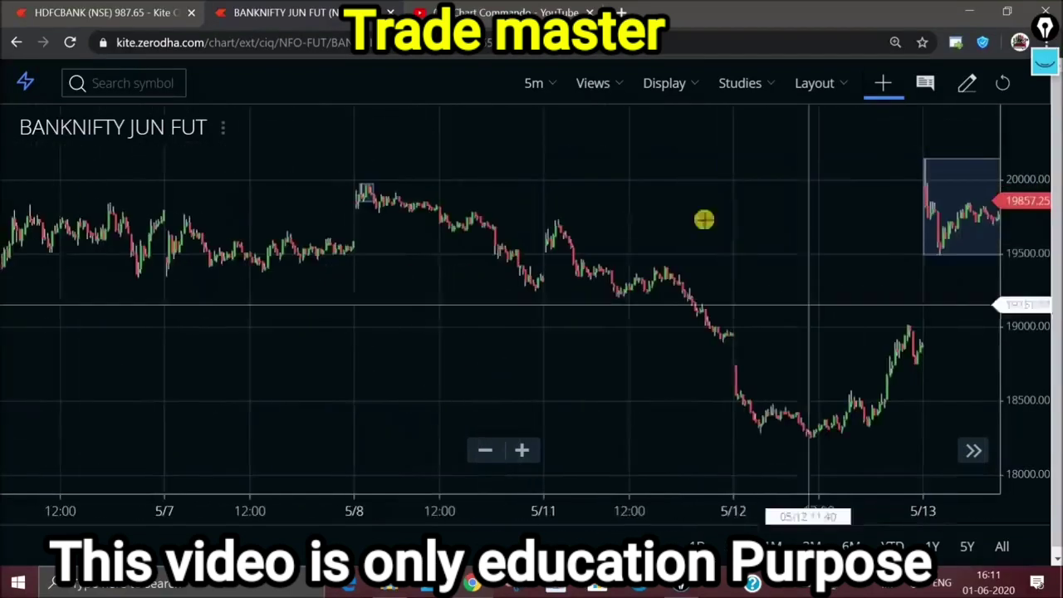
Step: Set the chart interval to 15 minutes and review the Darvas boxes from late April to 1 June
click(540, 83)
click(562, 303)
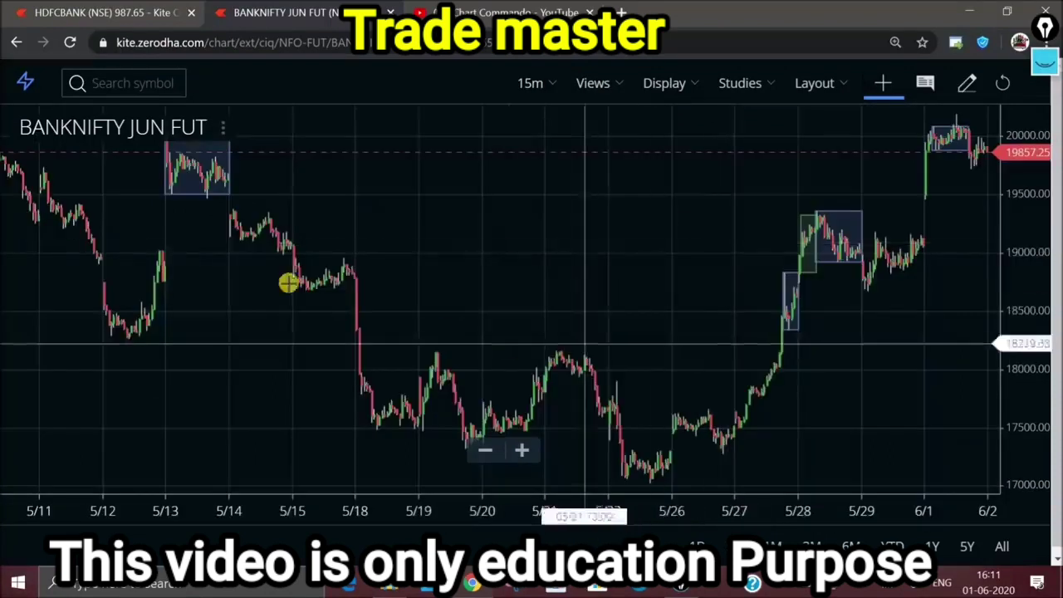
drag(414, 213, 543, 221)
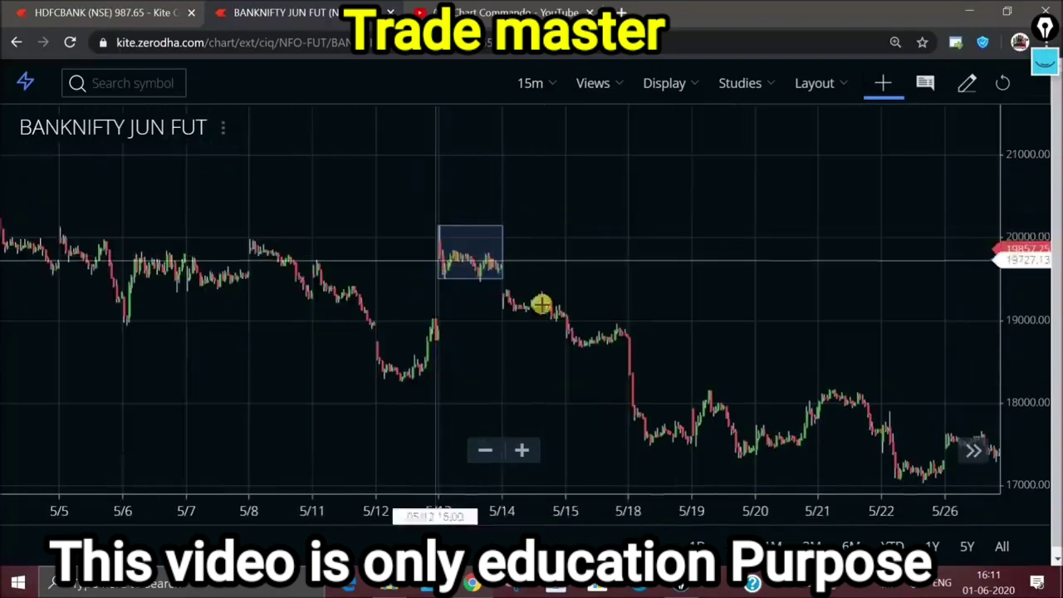
scroll(695, 321, down, 3)
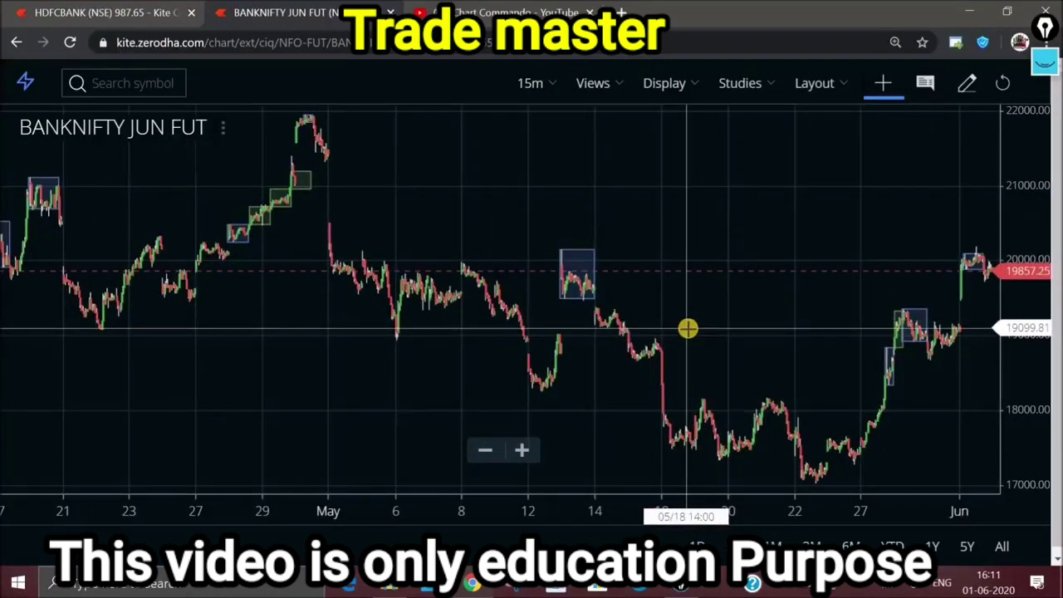
Step: Set the chart interval to 3 minutes and review the Darvas boxes from 1 June back to 22 May
scroll(678, 257, up, 4)
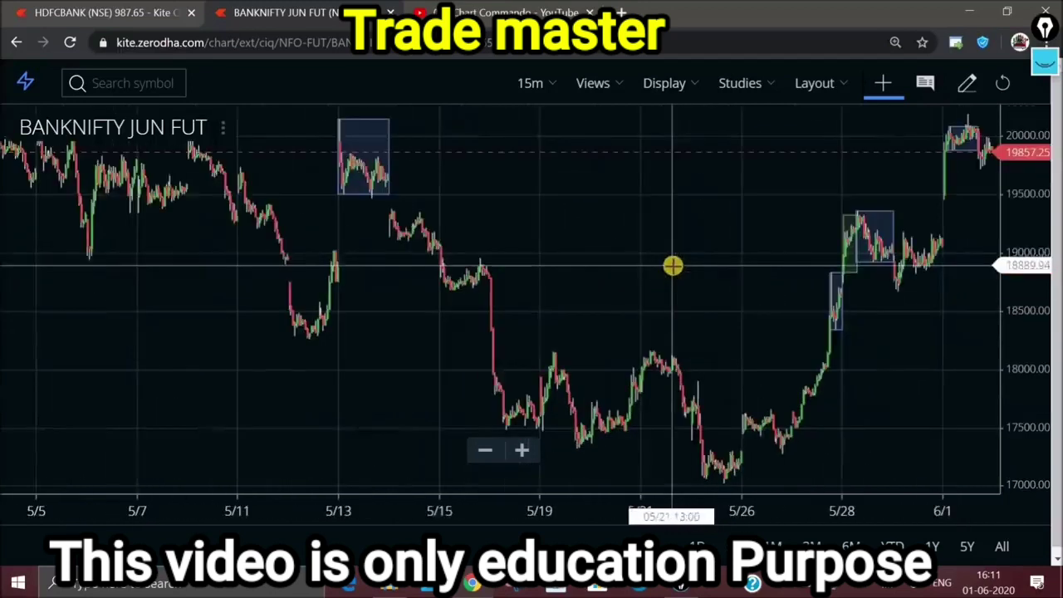
click(536, 83)
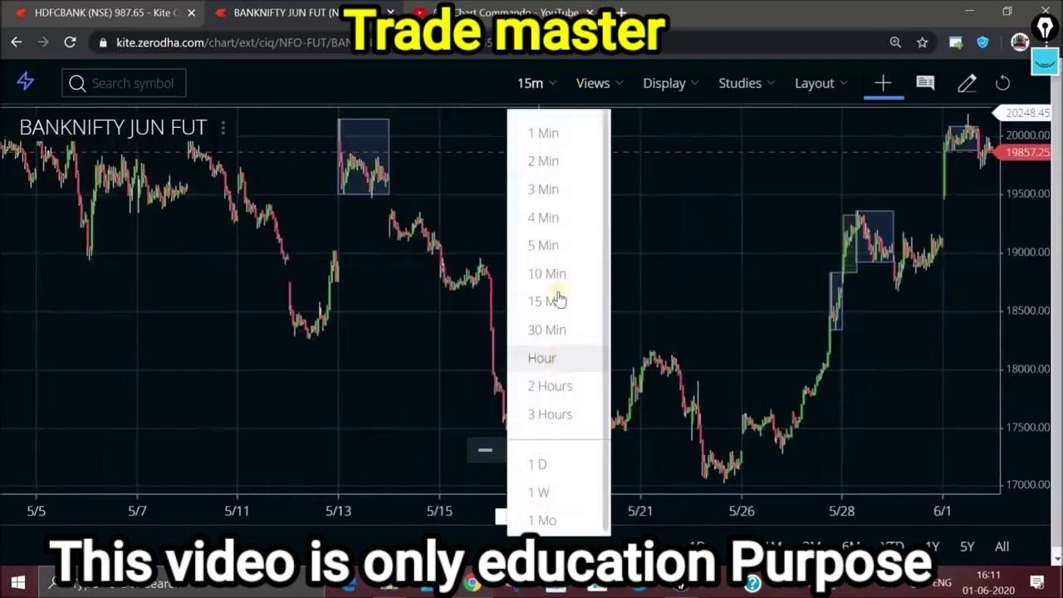
click(542, 189)
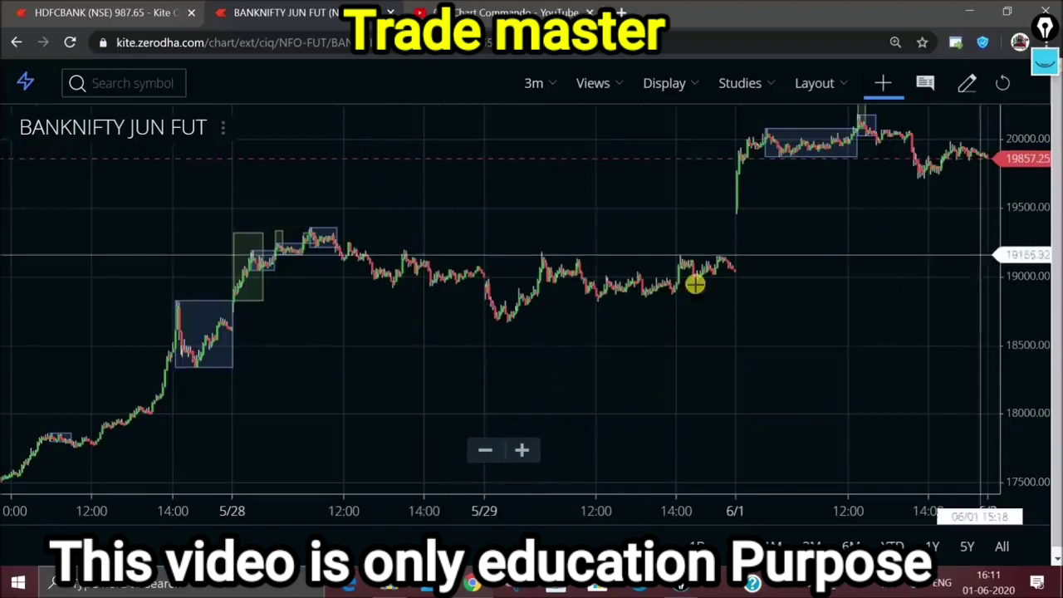
drag(131, 391, 830, 378)
mouse_move(415, 327)
mouse_down()
mouse_move(669, 335)
mouse_move(415, 308)
mouse_up()
drag(930, 417, 622, 423)
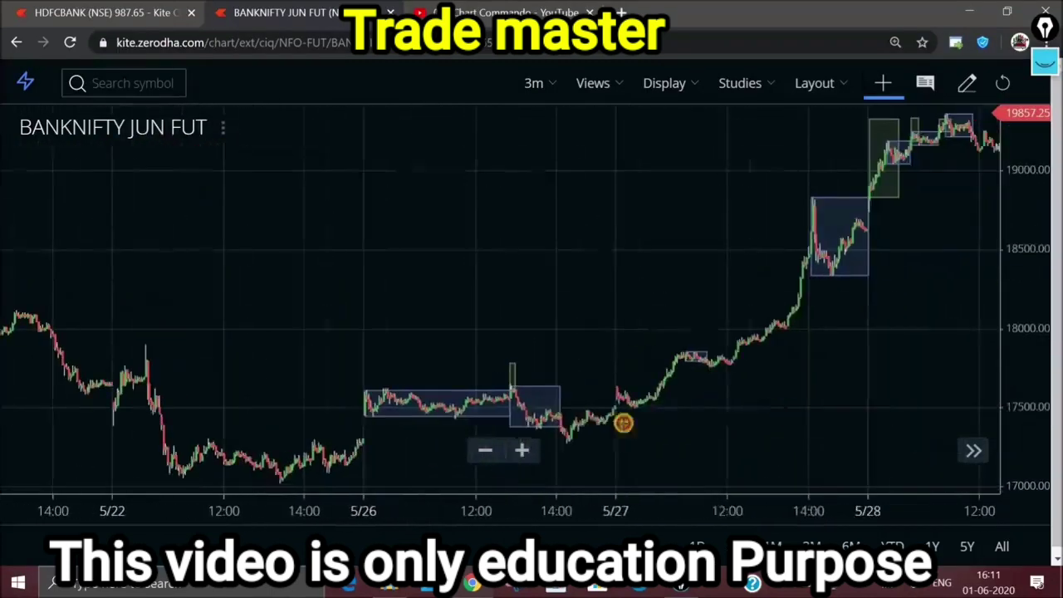
Step: Examine the 3-minute Darvas boxes and the upward breakout from 26 to 28 May
drag(841, 405, 654, 420)
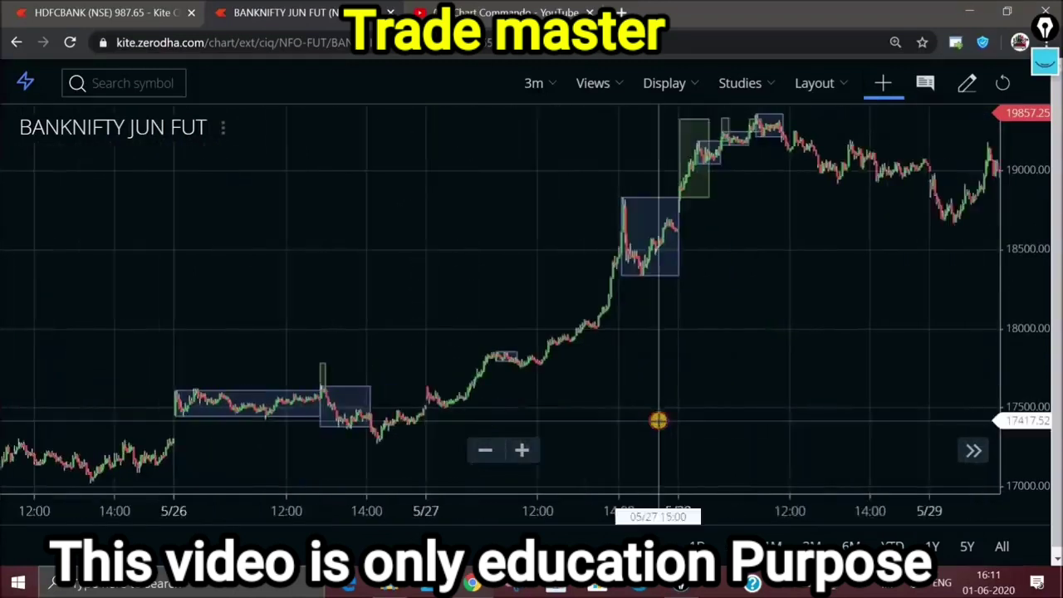
scroll(839, 391, down, 3)
scroll(839, 391, up, 3)
drag(822, 394, 502, 384)
drag(570, 285, 871, 318)
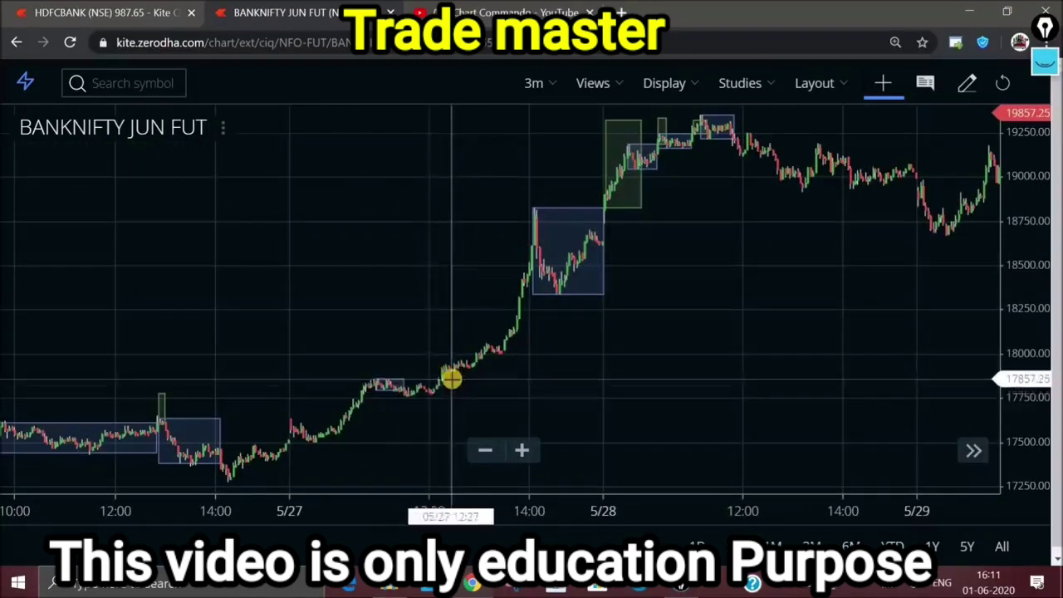
drag(648, 375, 493, 381)
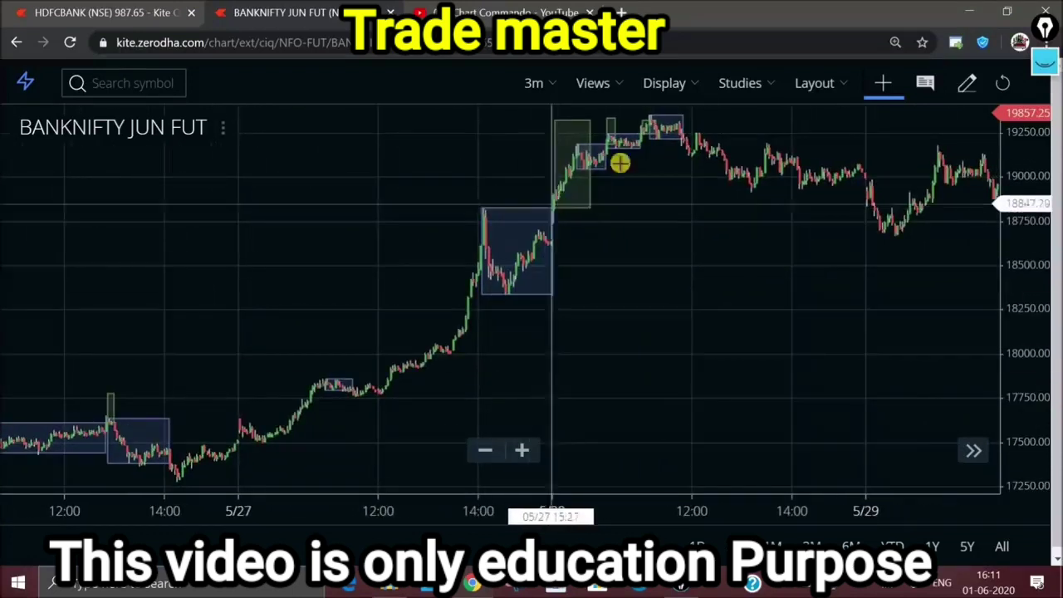
drag(447, 157, 503, 183)
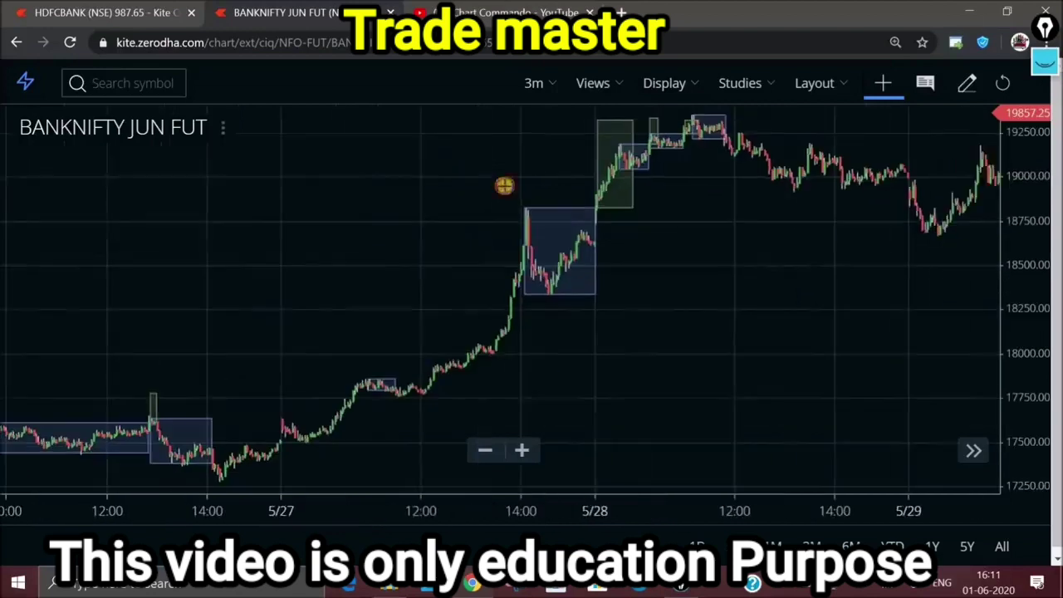
Step: Trace the 3-minute chart back to 15–19 May and examine the Darvas box preceding the 18 May price drop
drag(240, 206, 664, 243)
drag(299, 233, 809, 259)
drag(250, 210, 606, 329)
drag(246, 282, 592, 296)
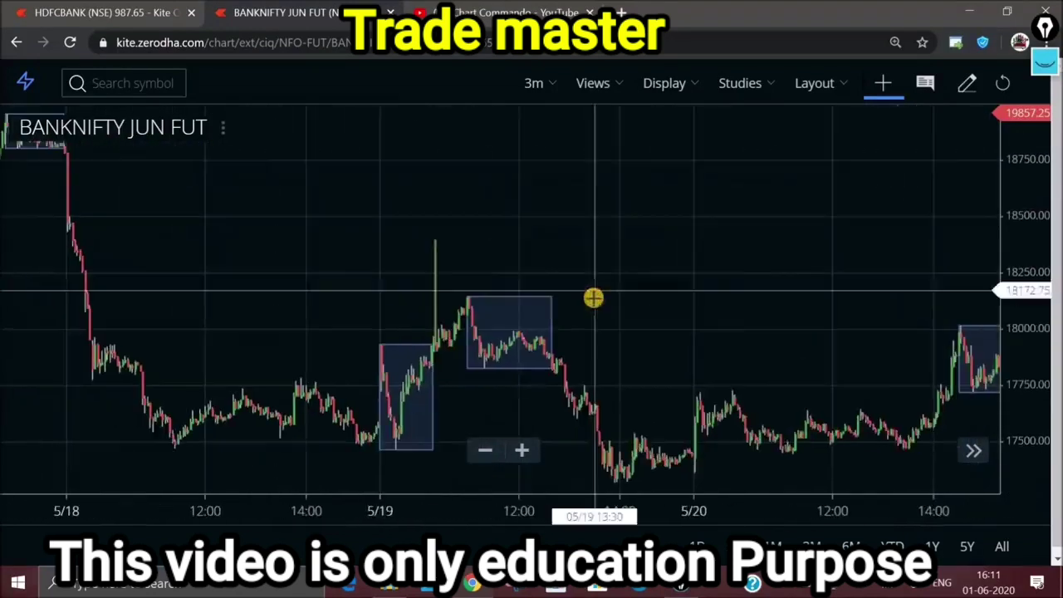
drag(337, 251, 719, 294)
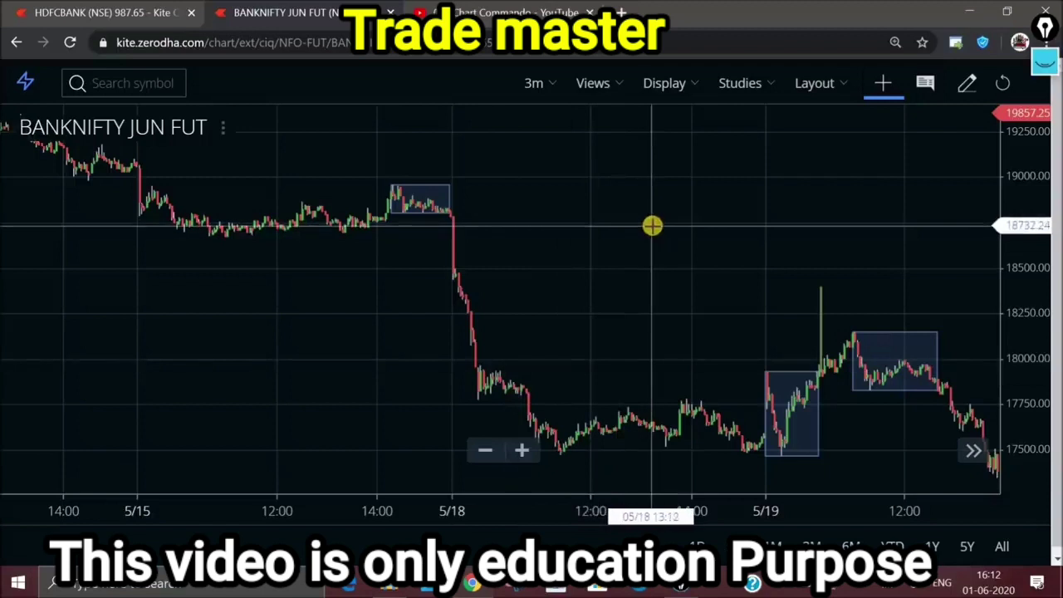
scroll(657, 233, up, 3)
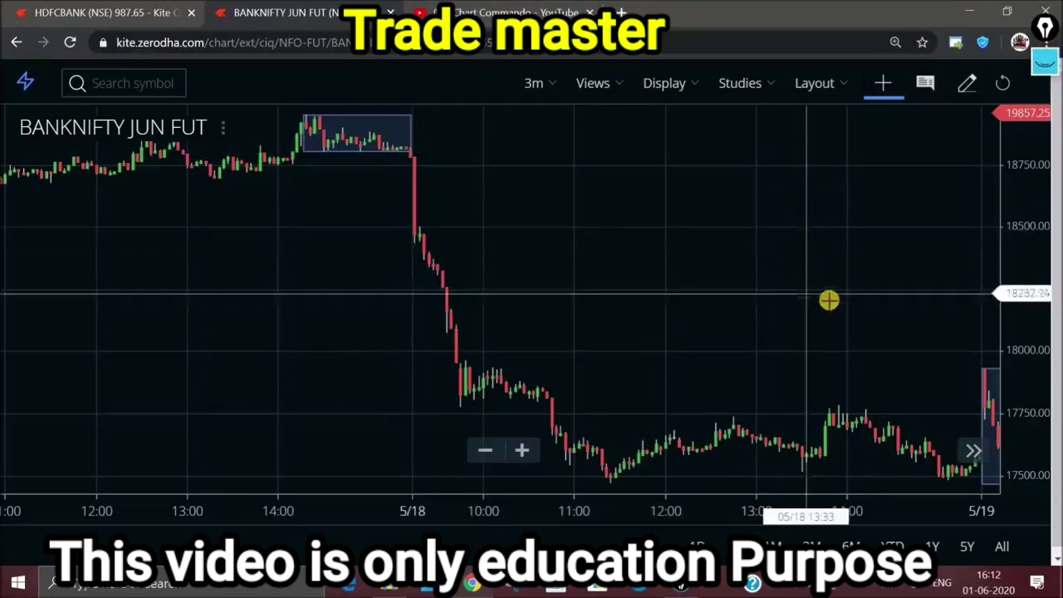
scroll(818, 294, down, 3)
Step: Review the 3-minute price action from 18 May back to 11 May, including the Darvas boxes around 12–13 May
drag(319, 263, 693, 274)
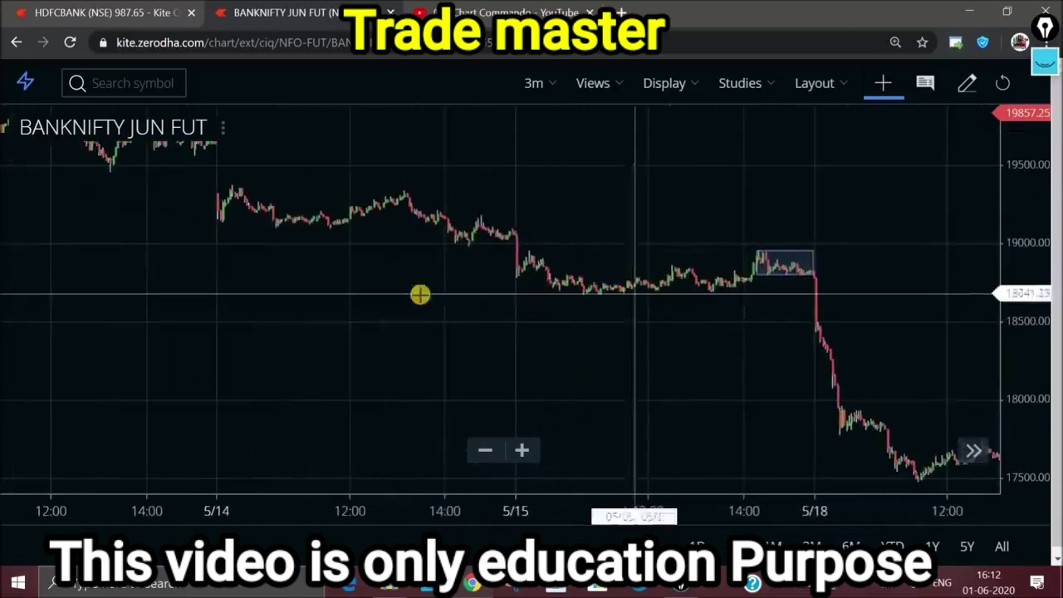
drag(420, 294, 669, 306)
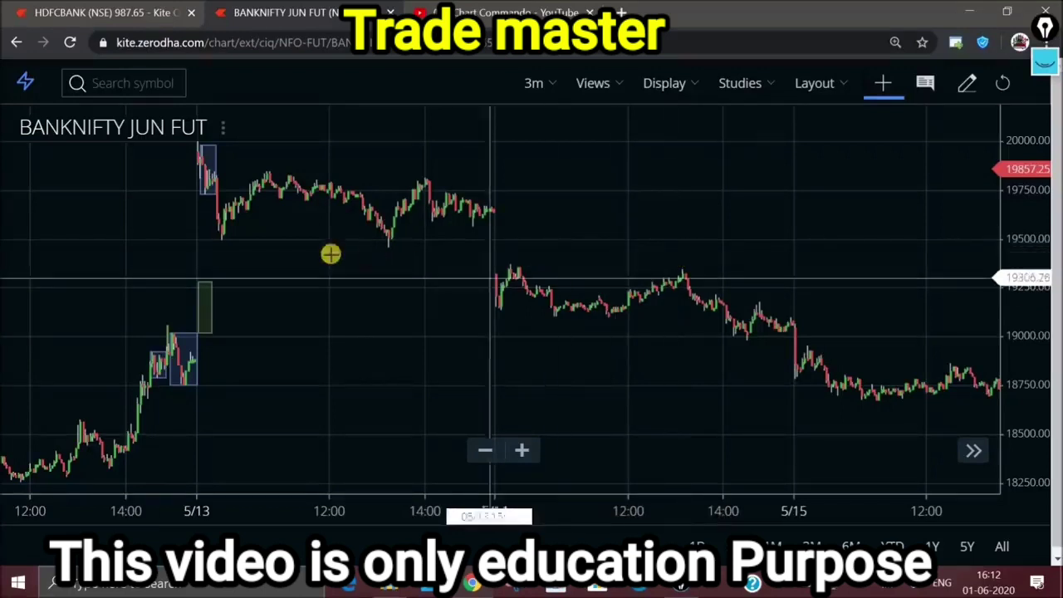
drag(329, 251, 634, 287)
drag(436, 268, 517, 258)
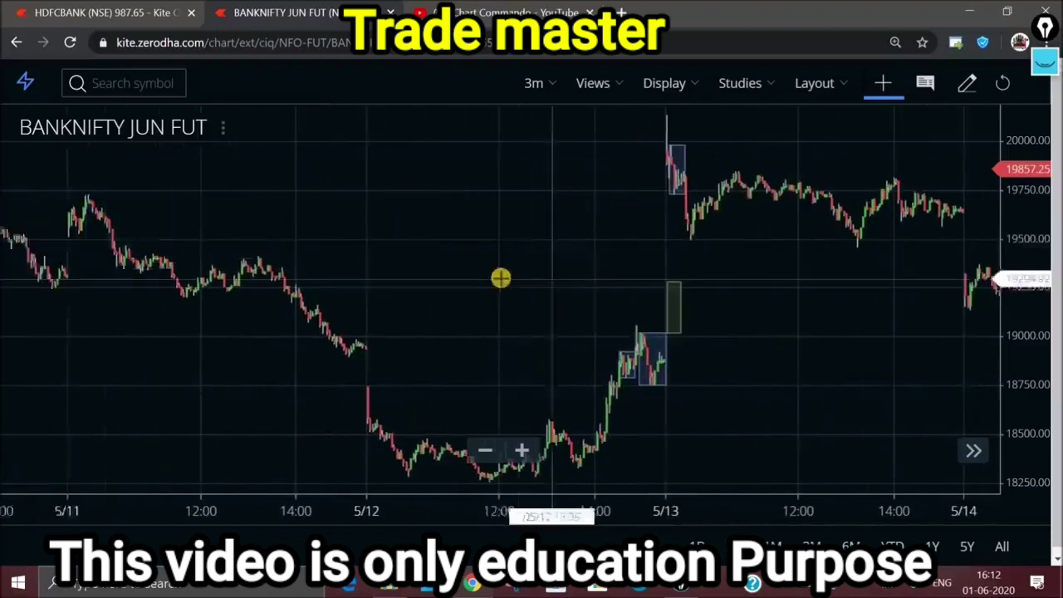
text(n)
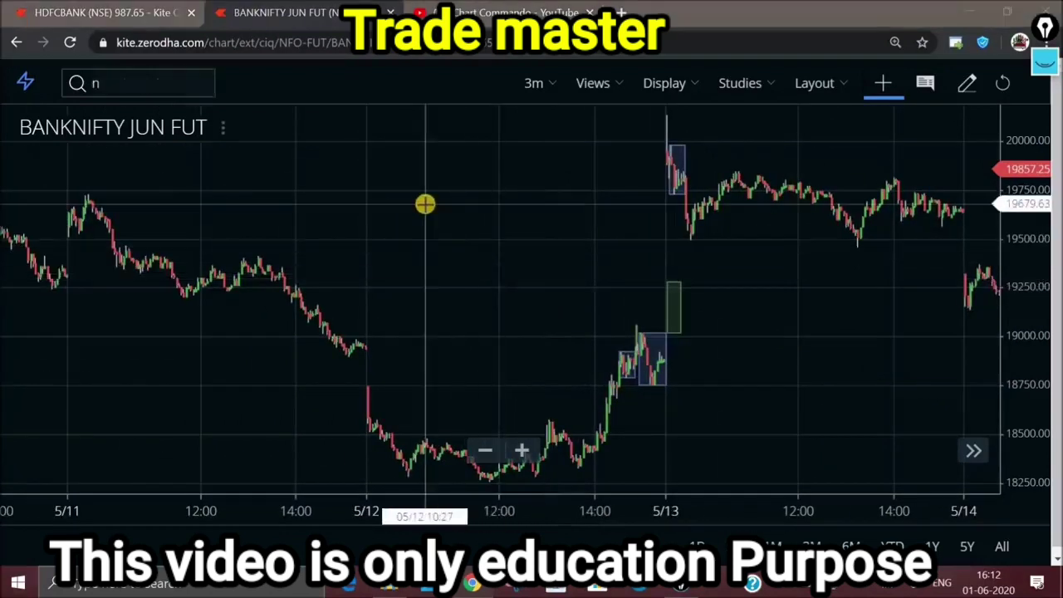
key(F1)
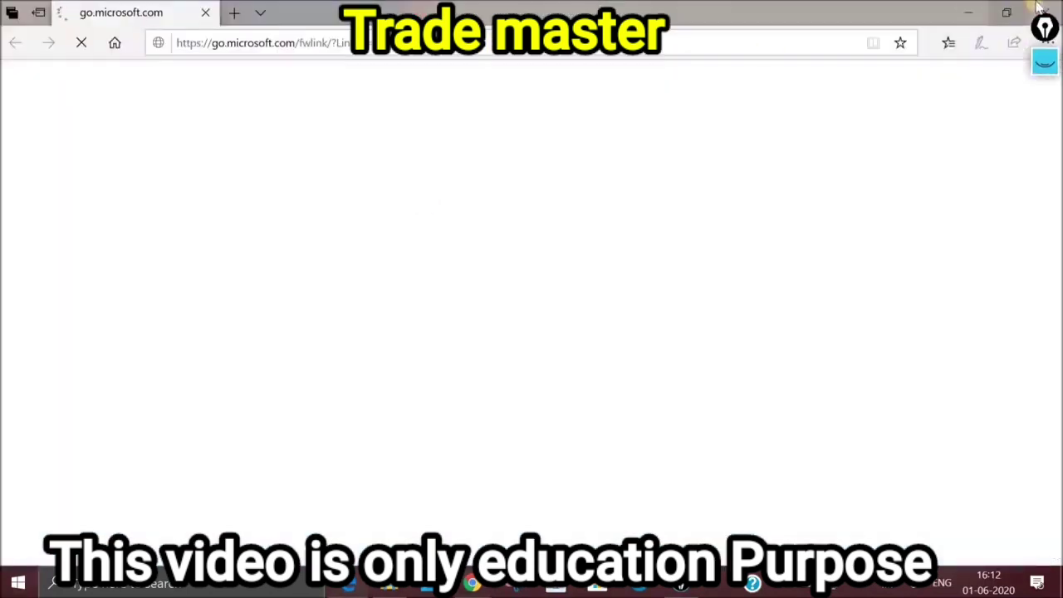